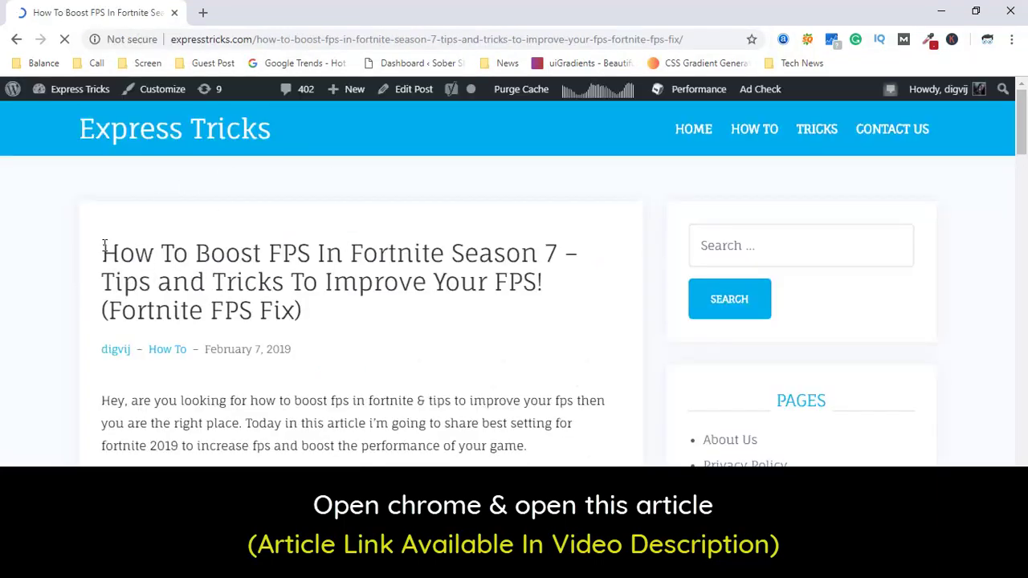
Find Method 2 in the Fortnite FPS article and open its Download FPS Booster Pack link
{"action": "left_click_drag", "start_coordinate": [122, 245], "coordinate": [314, 311]}
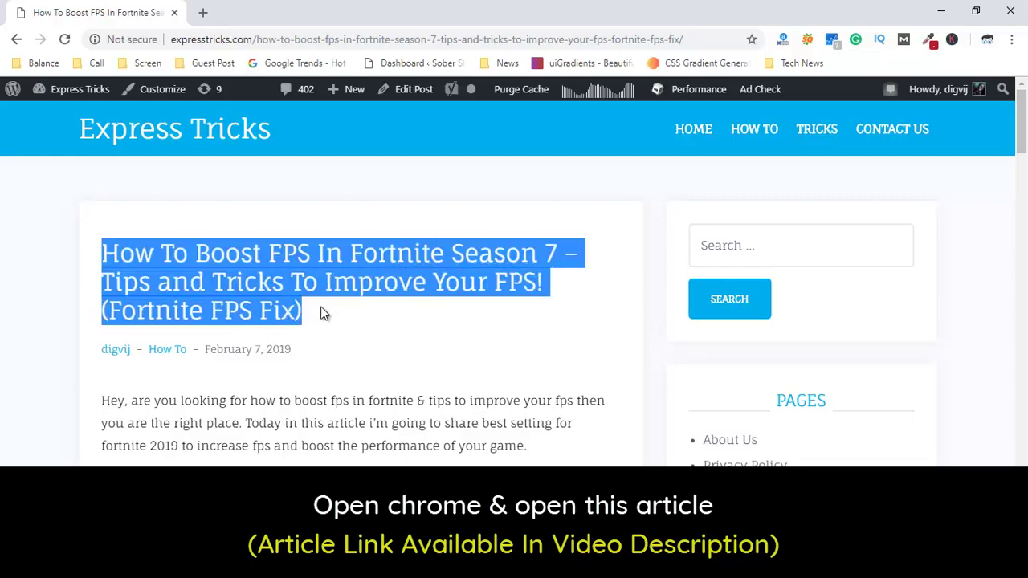
{"action": "left_click", "coordinate": [321, 313]}
{"action": "scroll", "coordinate": [75, 299], "scroll_direction": "down", "scroll_amount": 6}
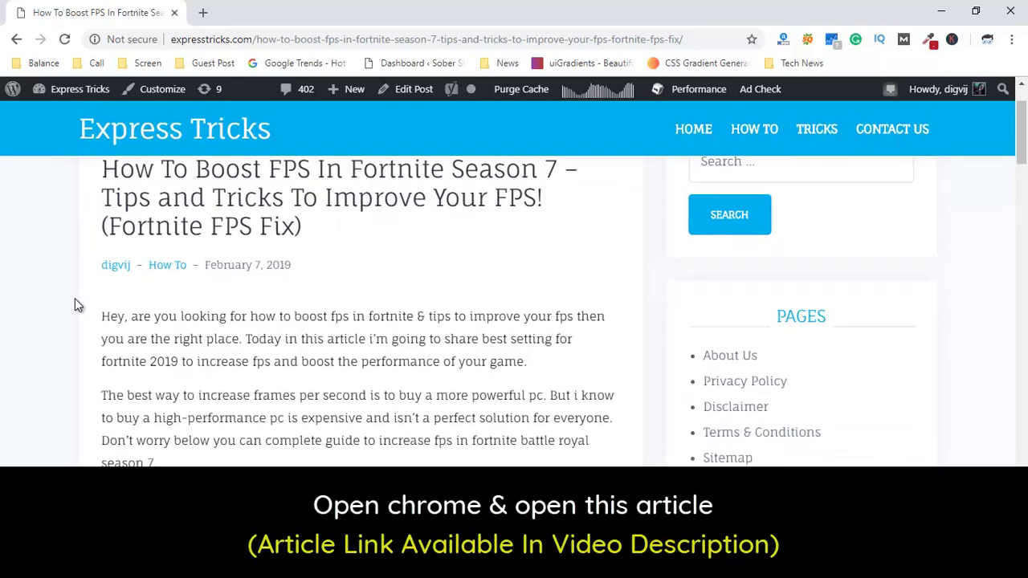
{"action": "scroll", "coordinate": [75, 299], "scroll_direction": "down", "scroll_amount": 6}
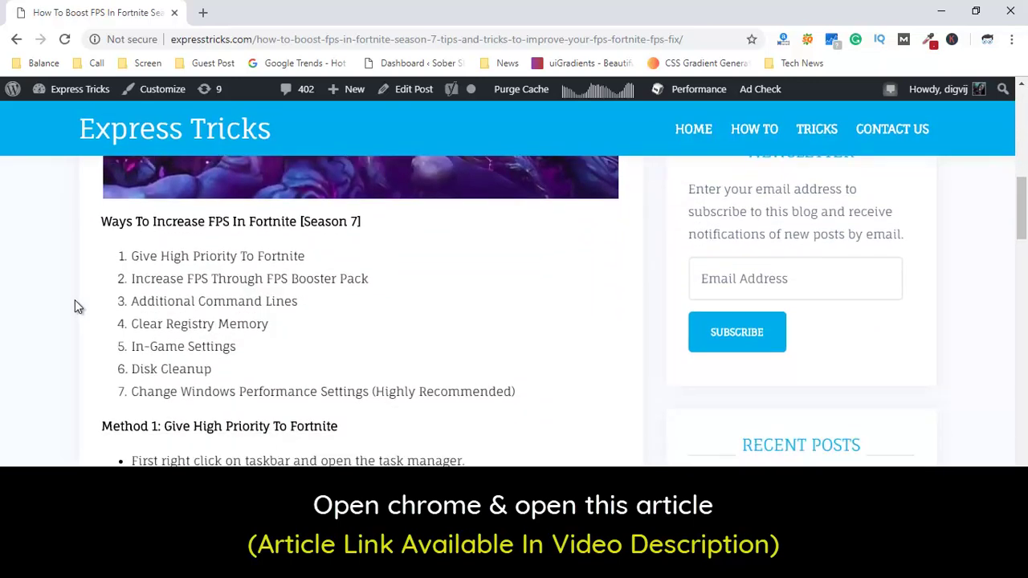
{"action": "scroll", "coordinate": [75, 298], "scroll_direction": "down", "scroll_amount": 3}
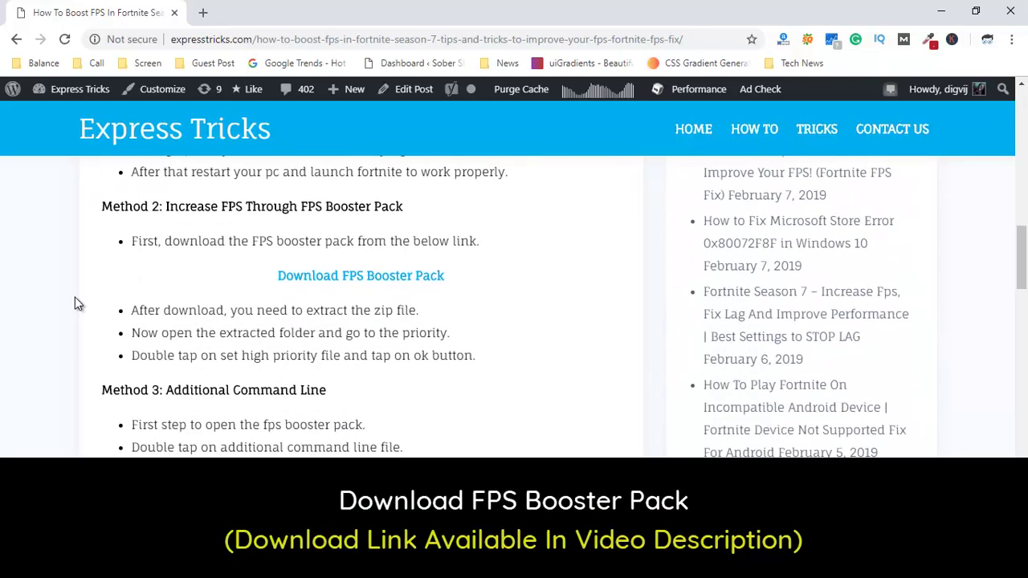
{"action": "right_click", "coordinate": [74, 296]}
{"action": "left_click", "coordinate": [217, 278]}
{"action": "left_click_drag", "start_coordinate": [276, 275], "coordinate": [428, 273]}
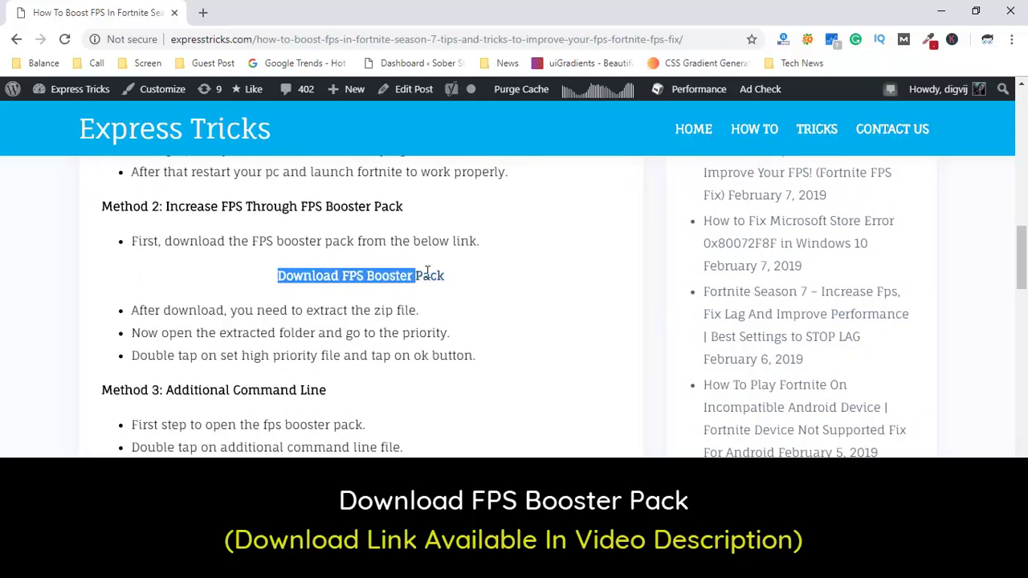
{"action": "left_click", "coordinate": [468, 278]}
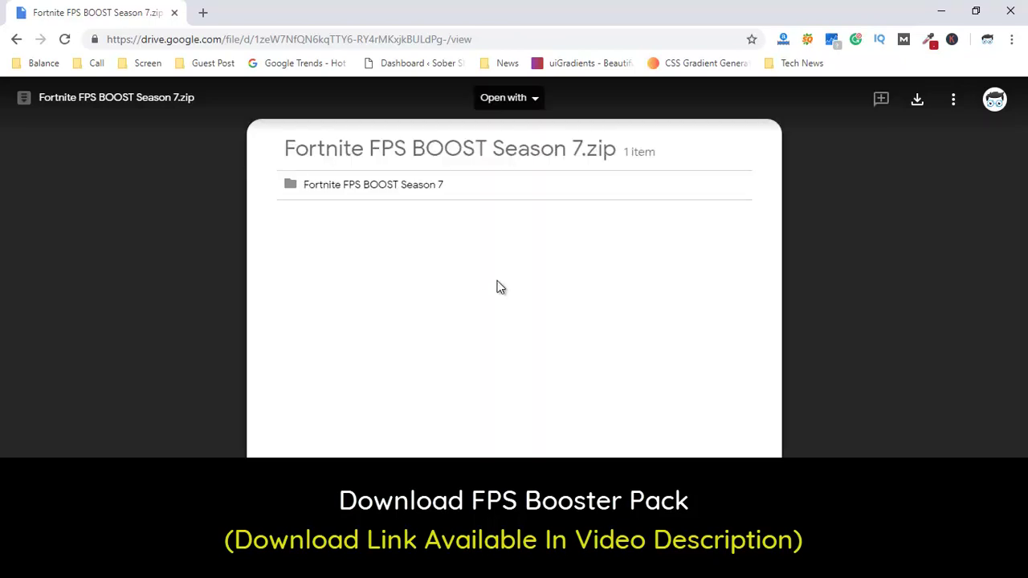
Download Fortnite FPS BOOST Season 7.zip from Google Drive and save it to the Desktop
{"action": "left_click", "coordinate": [916, 101]}
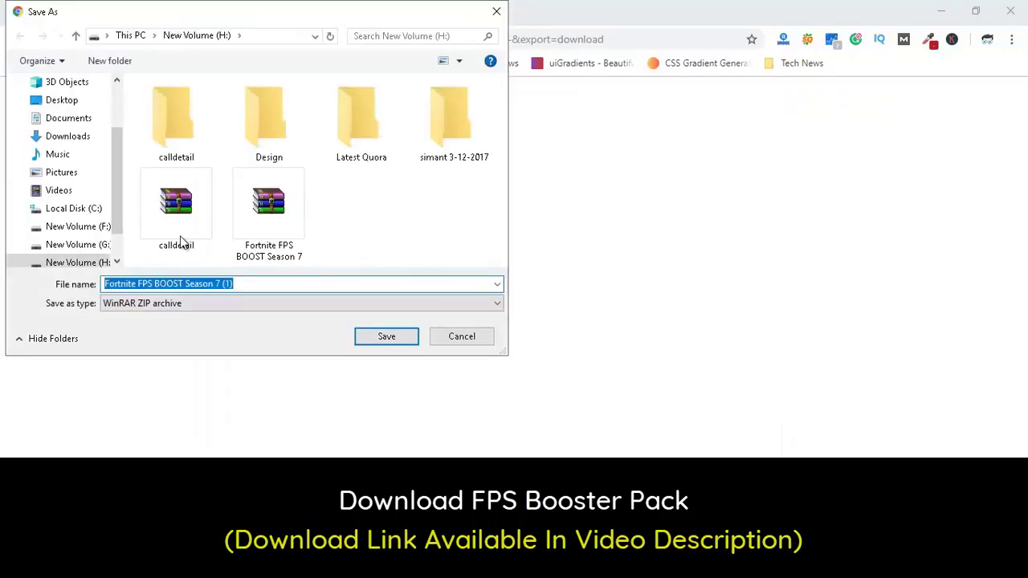
{"action": "left_click", "coordinate": [63, 104]}
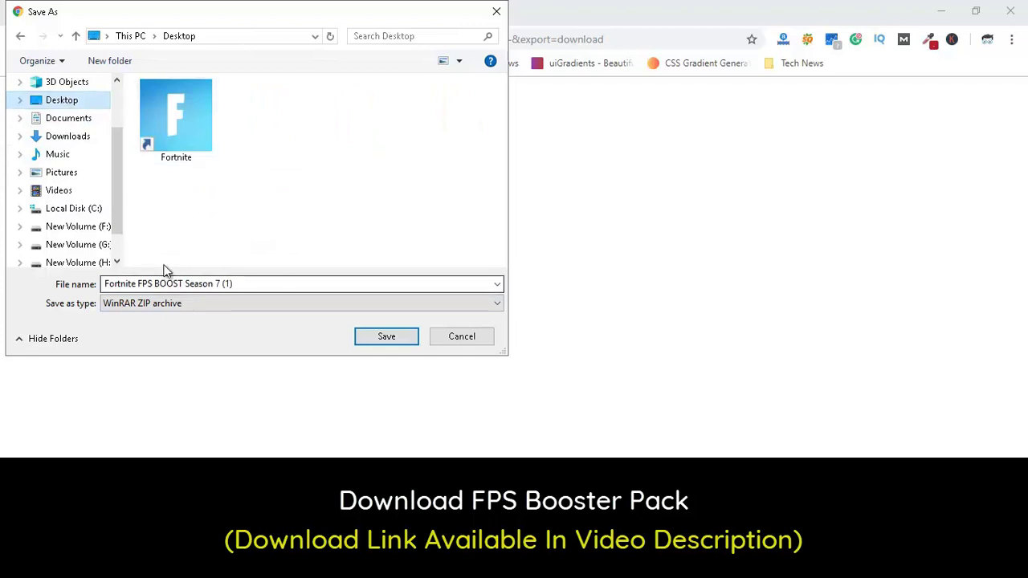
{"action": "left_click", "coordinate": [388, 337]}
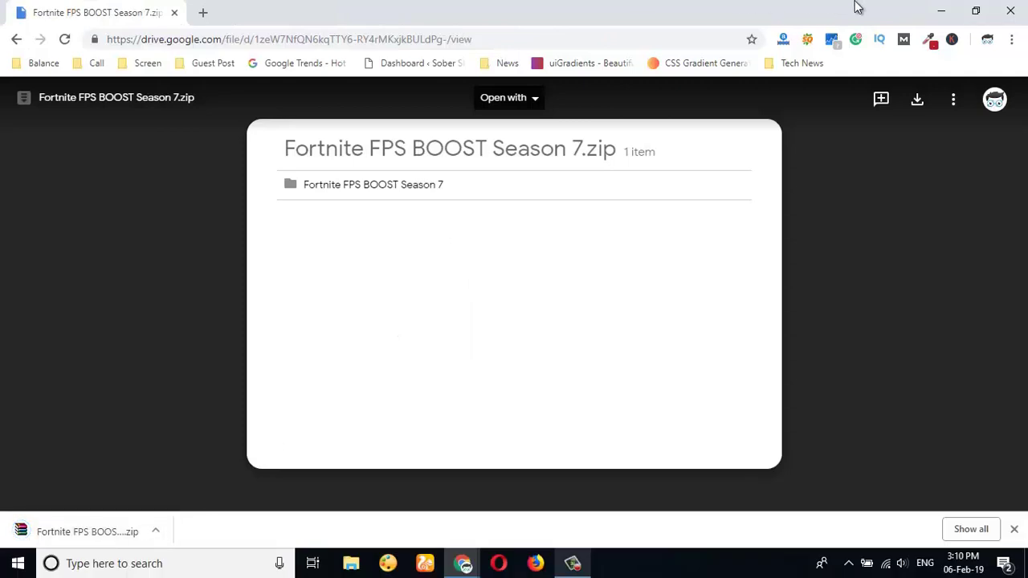
Extract the downloaded Fortnite FPS BOOST Season 7 (1) archive on the desktop into a folder of the same name
{"action": "left_click", "coordinate": [940, 10]}
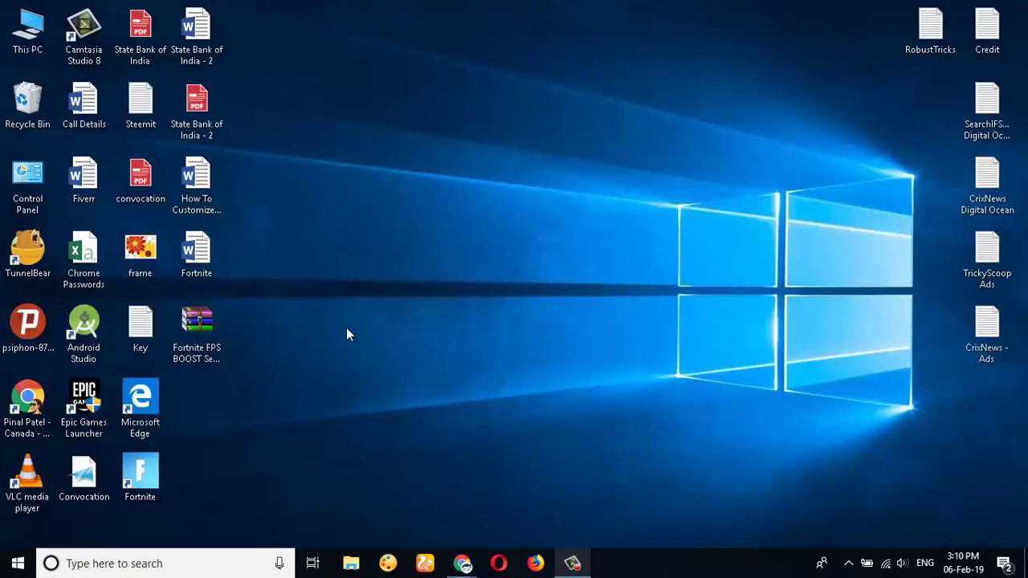
{"action": "left_click", "coordinate": [193, 320]}
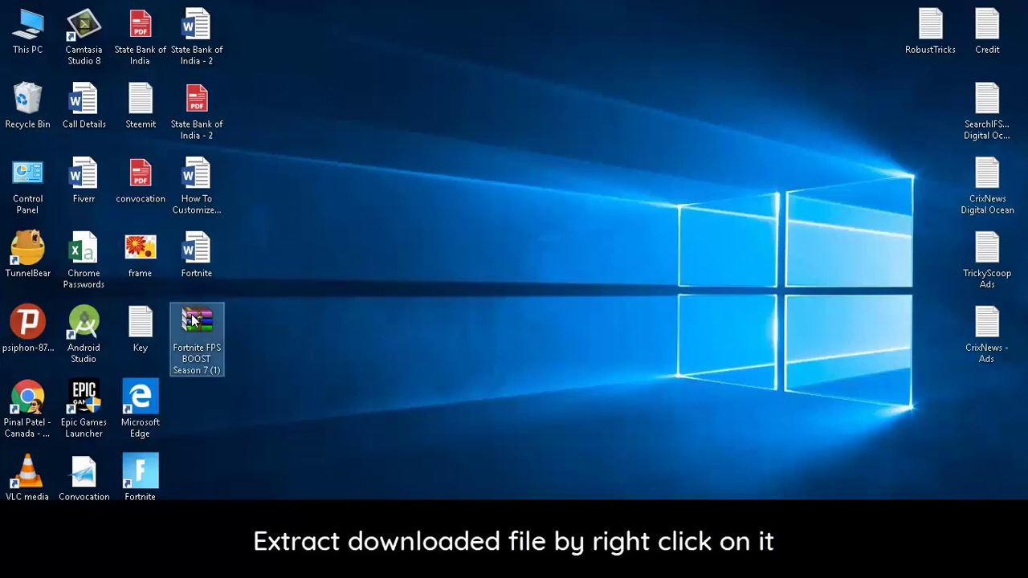
{"action": "right_click", "coordinate": [193, 319]}
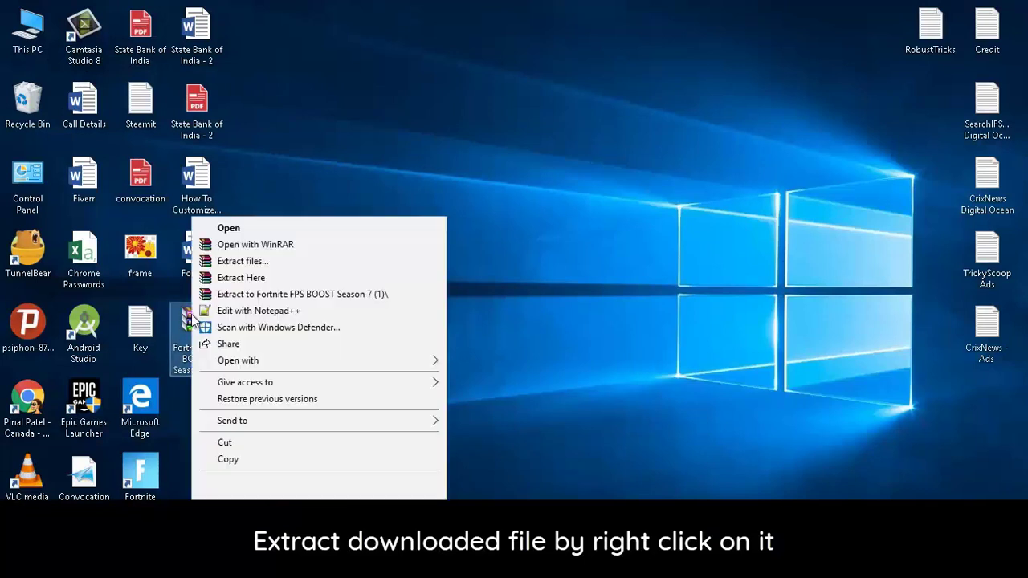
{"action": "left_click", "coordinate": [258, 296]}
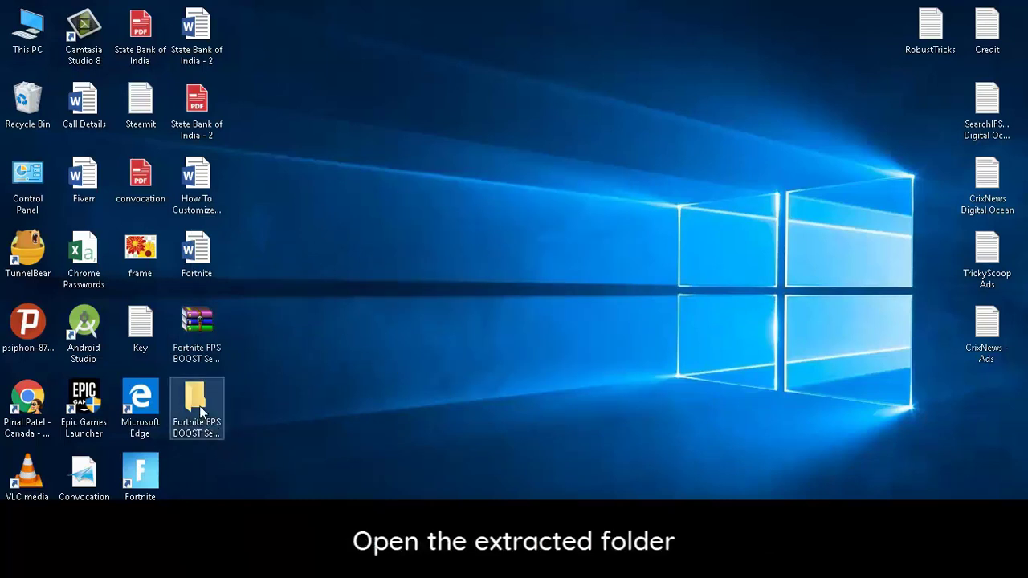
Run the Set High Priority registry file from the Priority folder inside the extracted Fortnite FPS BOOST Season 7 folder
{"action": "left_click", "coordinate": [200, 405]}
{"action": "double_click", "coordinate": [199, 405]}
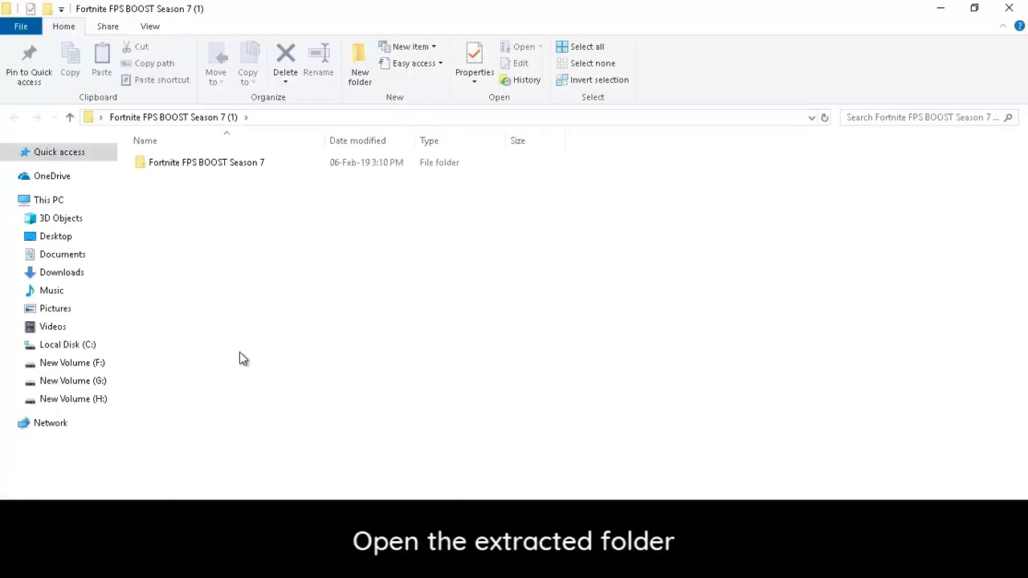
{"action": "double_click", "coordinate": [270, 166]}
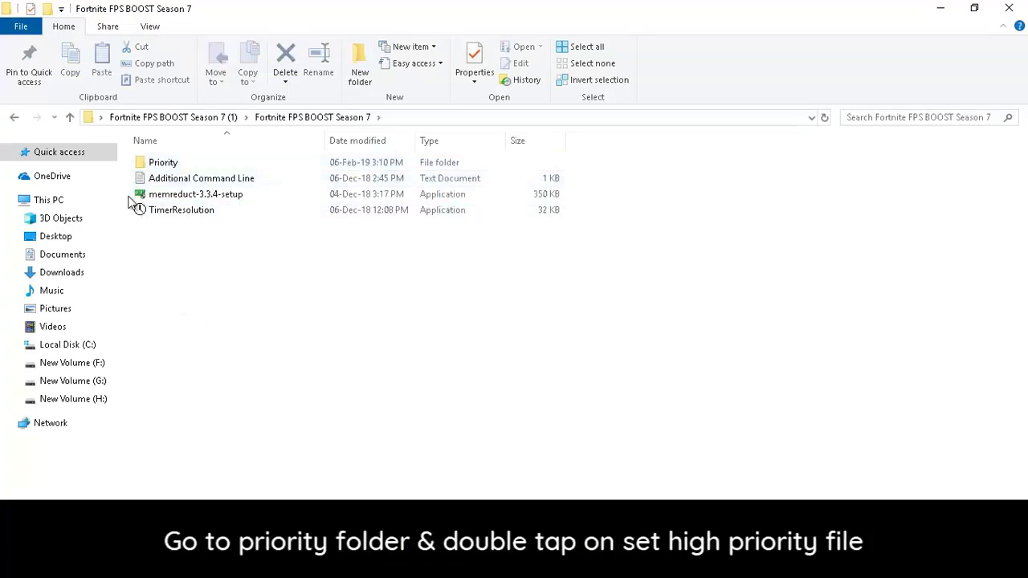
{"action": "double_click", "coordinate": [161, 167]}
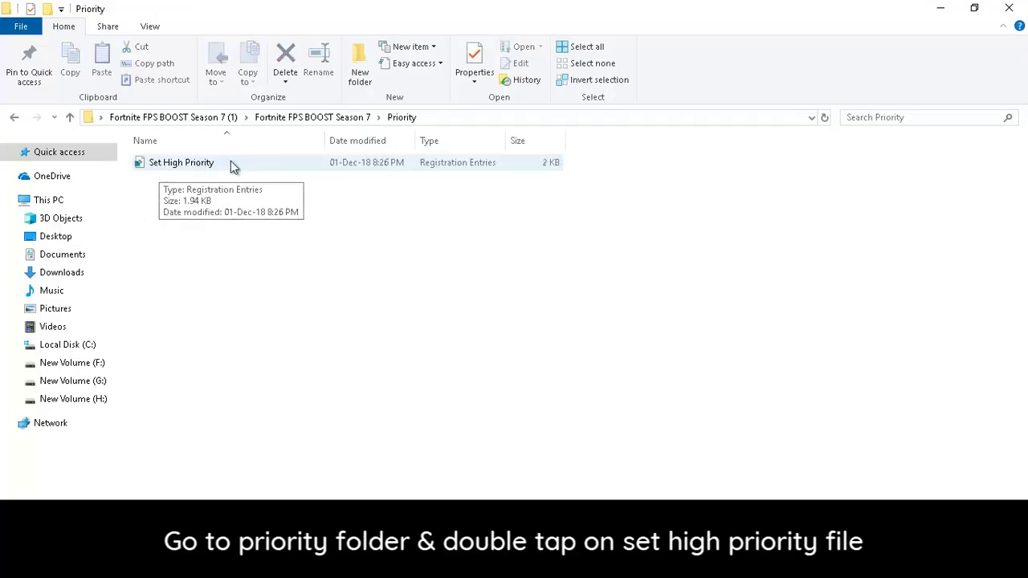
{"action": "double_click", "coordinate": [231, 164]}
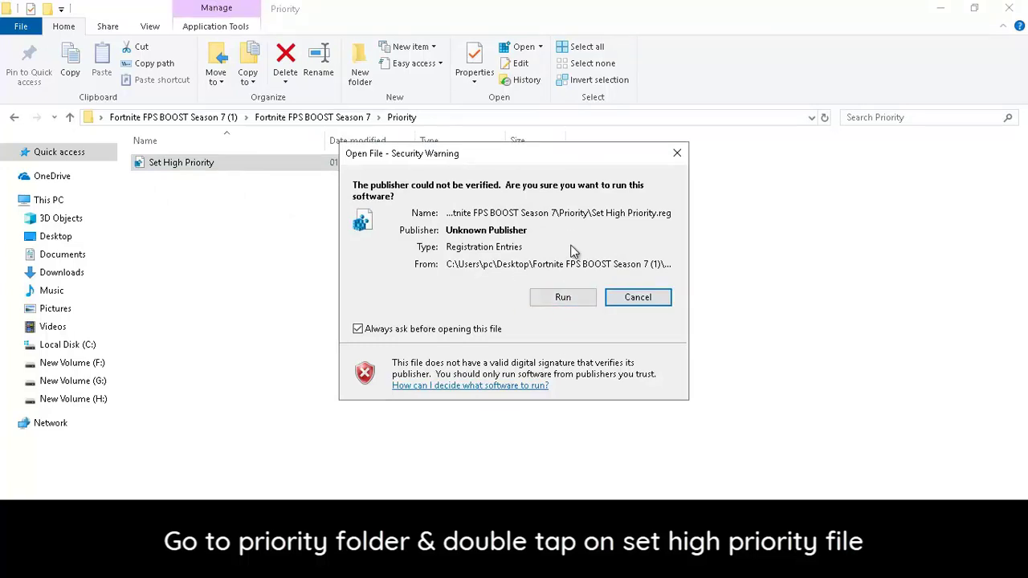
{"action": "left_click", "coordinate": [556, 297]}
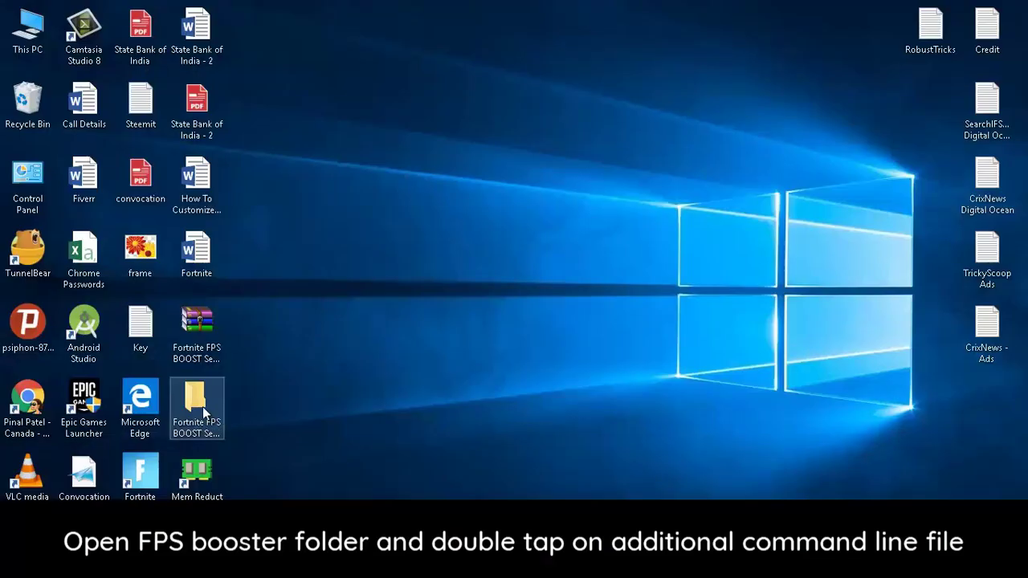
Copy the command -USEALLAVAILABLECORES -NOSPLASH -lanplay from the Additional Command Line text file in the booster folder, leaving the file and folder closed
{"action": "double_click", "coordinate": [202, 406]}
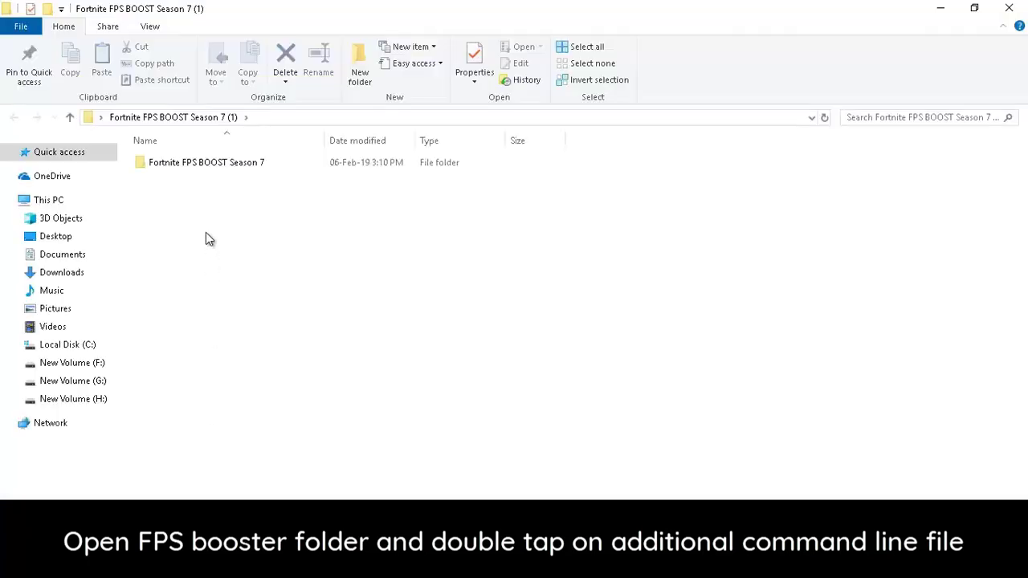
{"action": "double_click", "coordinate": [202, 167]}
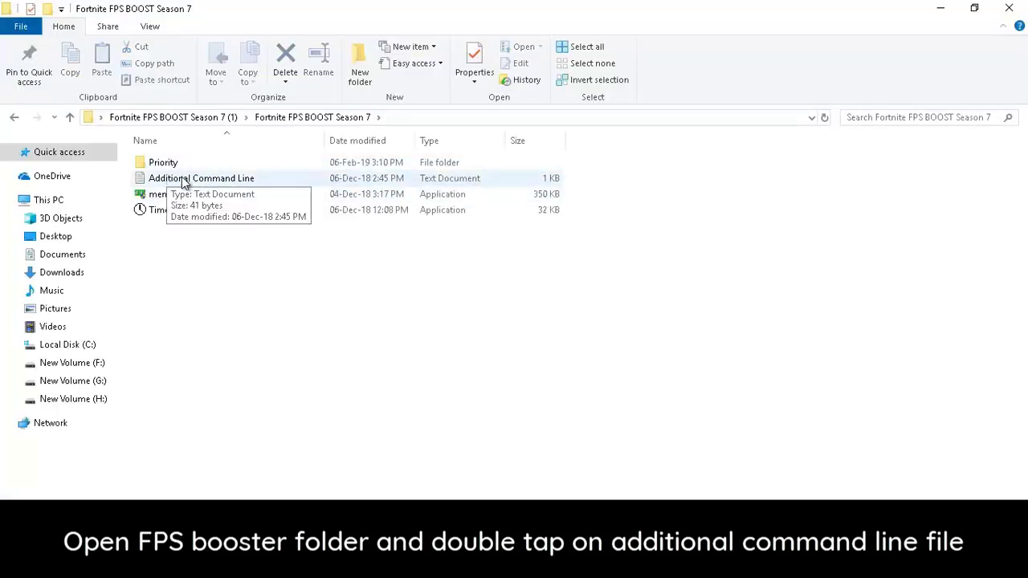
{"action": "double_click", "coordinate": [193, 179]}
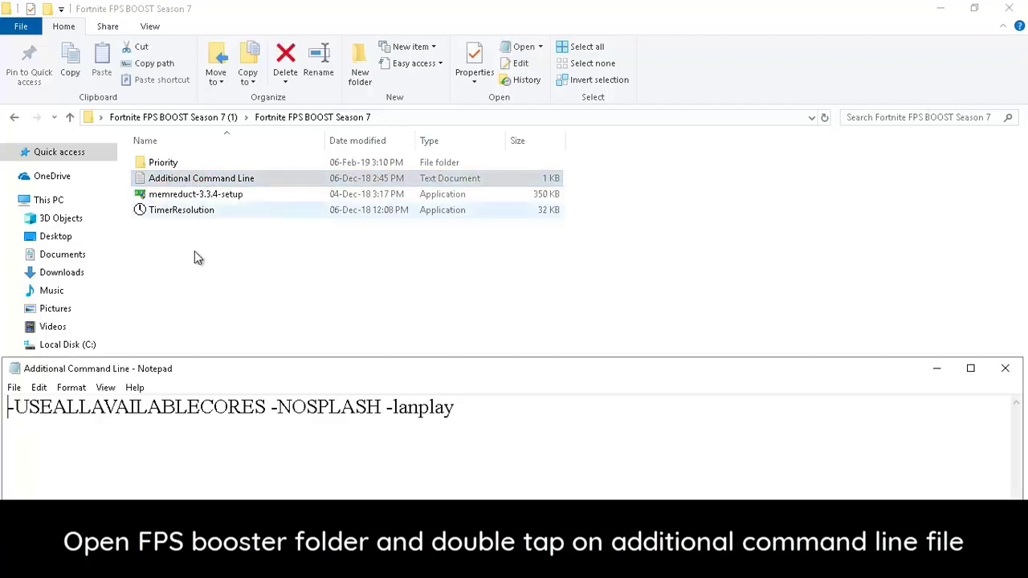
{"action": "left_click_drag", "start_coordinate": [483, 410], "coordinate": [457, 407]}
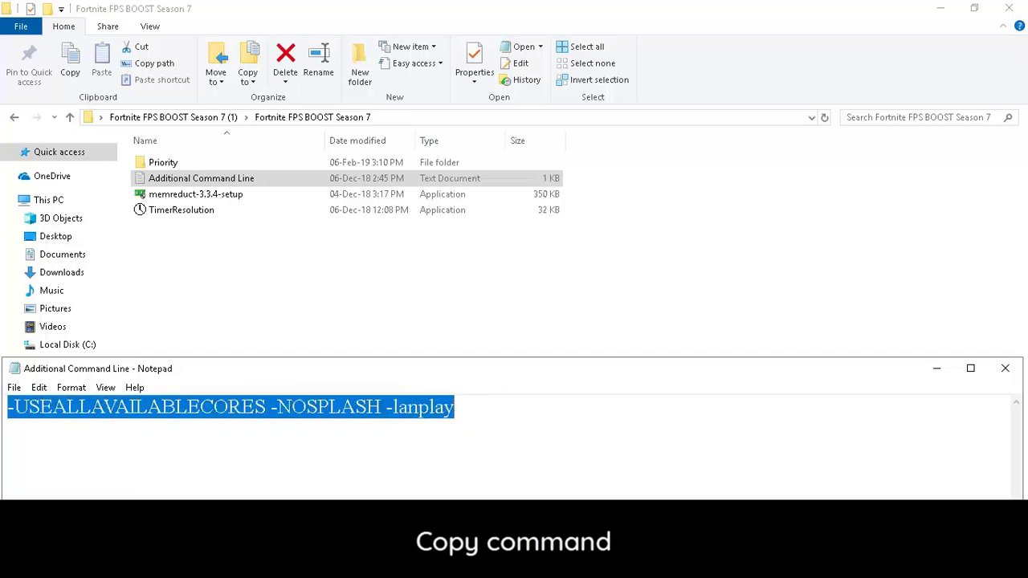
{"action": "left_click", "coordinate": [1004, 368]}
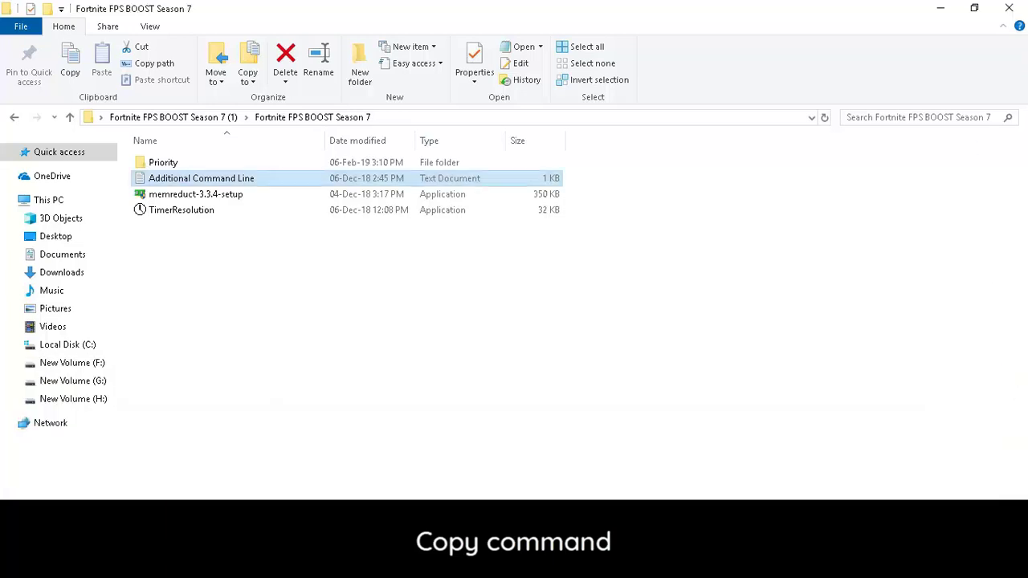
{"action": "left_click", "coordinate": [1019, 6]}
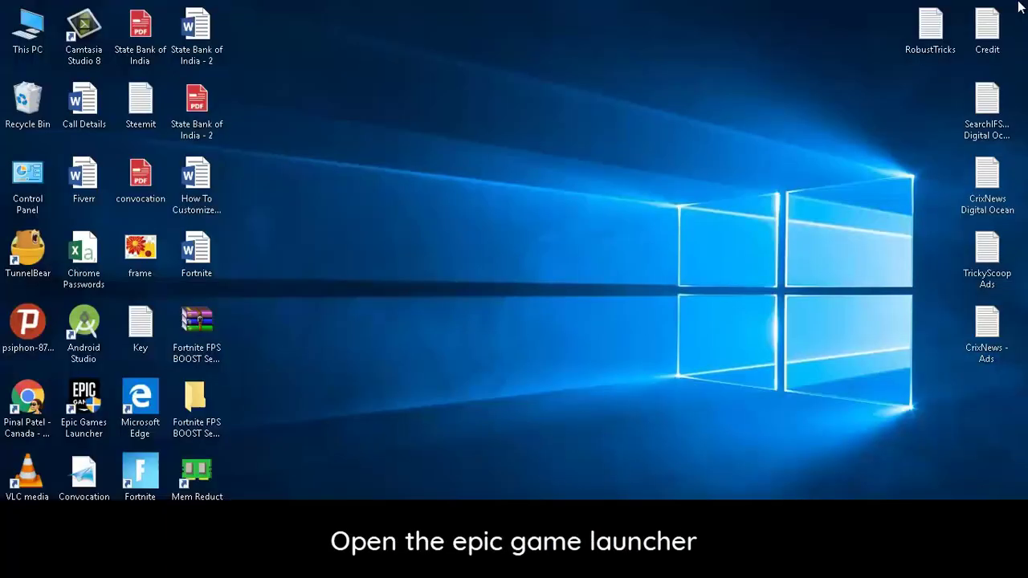
Open the Epic Games Launcher settings and expand the Fortnite options under Manage Games
{"action": "double_click", "coordinate": [84, 405]}
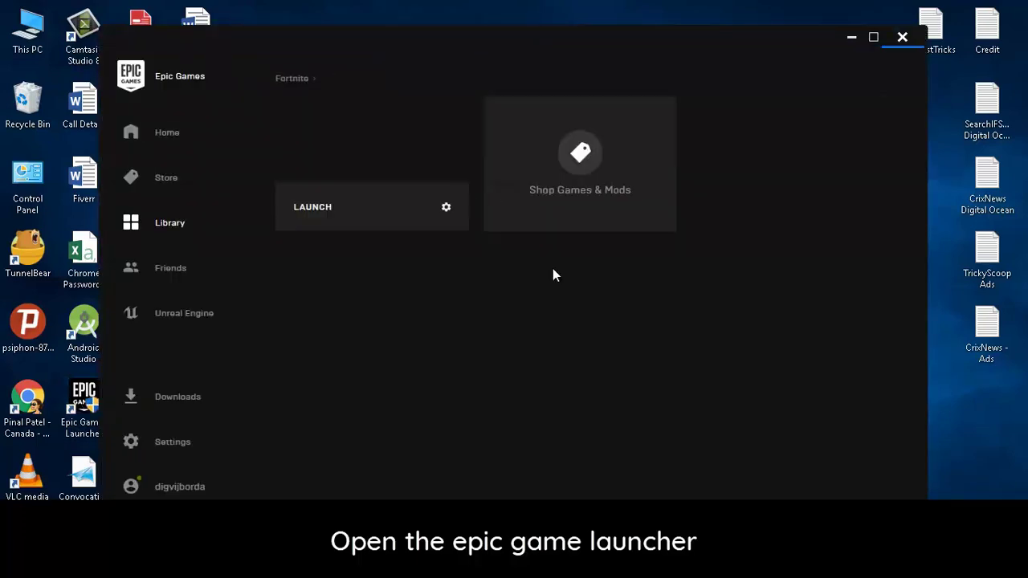
{"action": "left_click", "coordinate": [173, 443]}
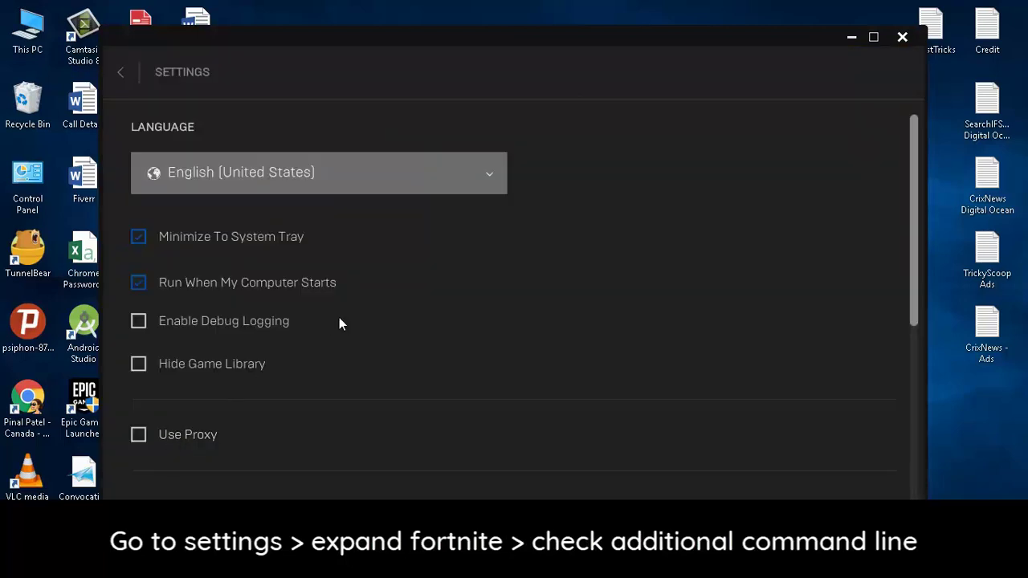
{"action": "scroll", "coordinate": [339, 325], "scroll_direction": "down", "scroll_amount": 5}
{"action": "scroll", "coordinate": [339, 325], "scroll_direction": "down", "scroll_amount": 1}
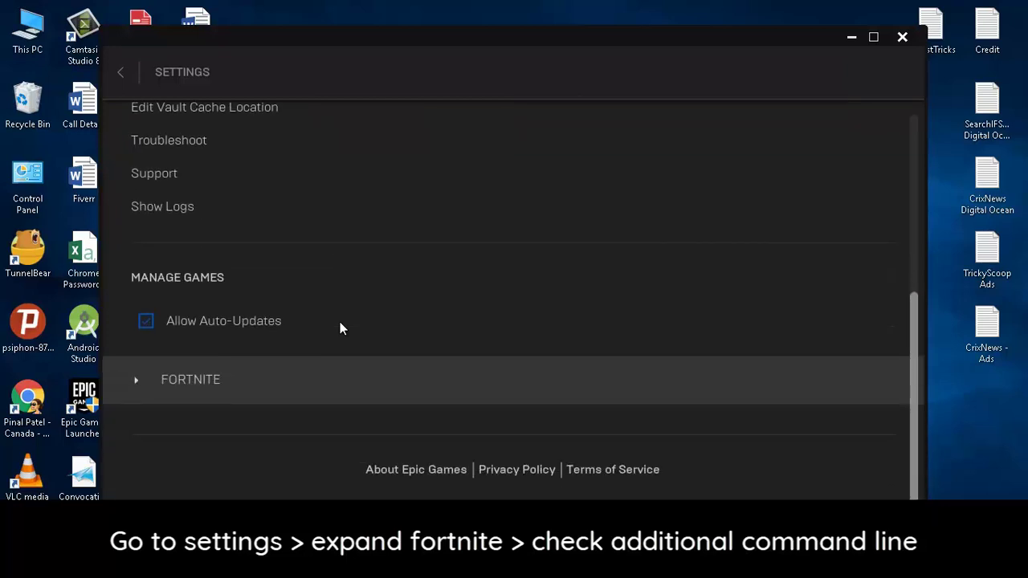
{"action": "left_click", "coordinate": [137, 385]}
{"action": "scroll", "coordinate": [171, 446], "scroll_direction": "down", "scroll_amount": 1}
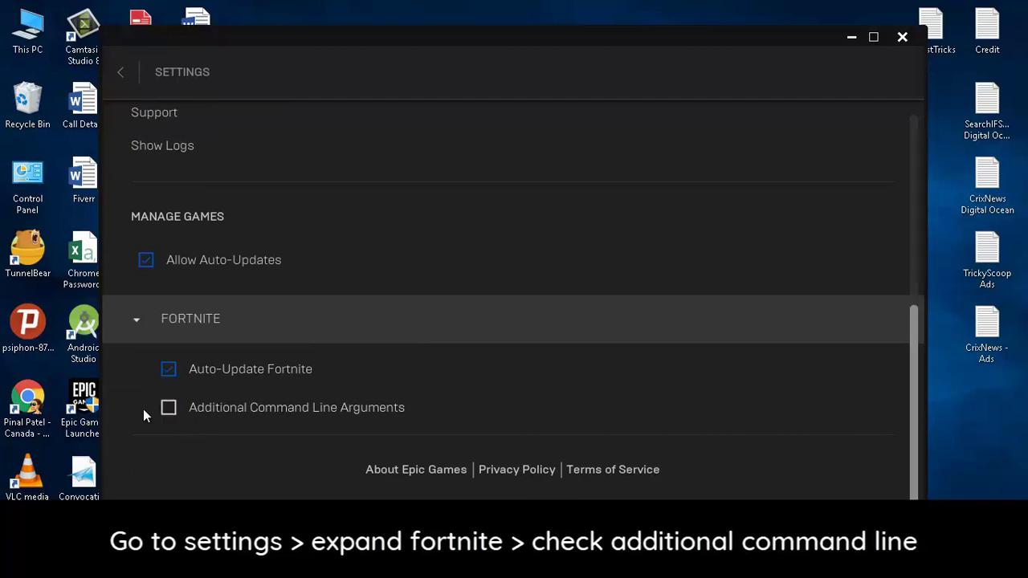
Enable Additional Command Line Arguments for Fortnite and paste in the copied -USEALLAVAILABLECORES -NOSPLASH -lanplay command
{"action": "left_click", "coordinate": [168, 408]}
{"action": "scroll", "coordinate": [170, 417], "scroll_direction": "down", "scroll_amount": 1}
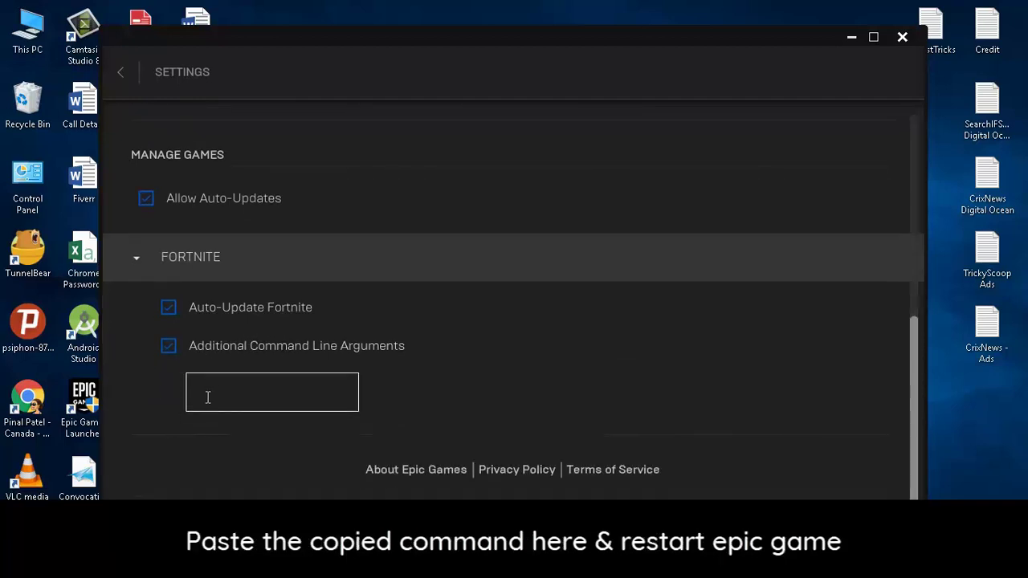
{"action": "key", "text": "ctrl+v"}
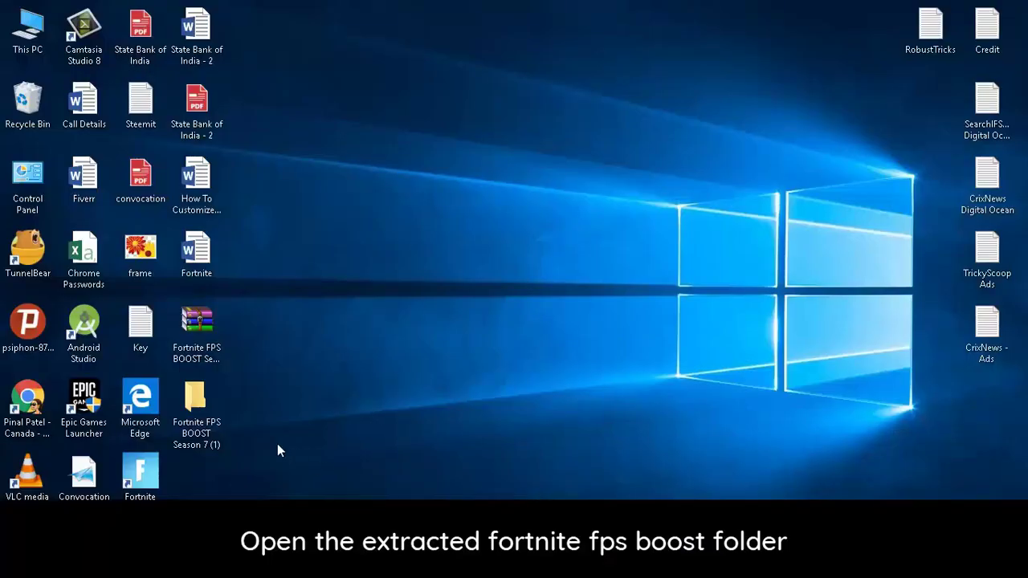
Launch the memreduct-3.3.4-setup installer from the extracted Fortnite FPS BOOST Season 7 folder
{"action": "double_click", "coordinate": [206, 403]}
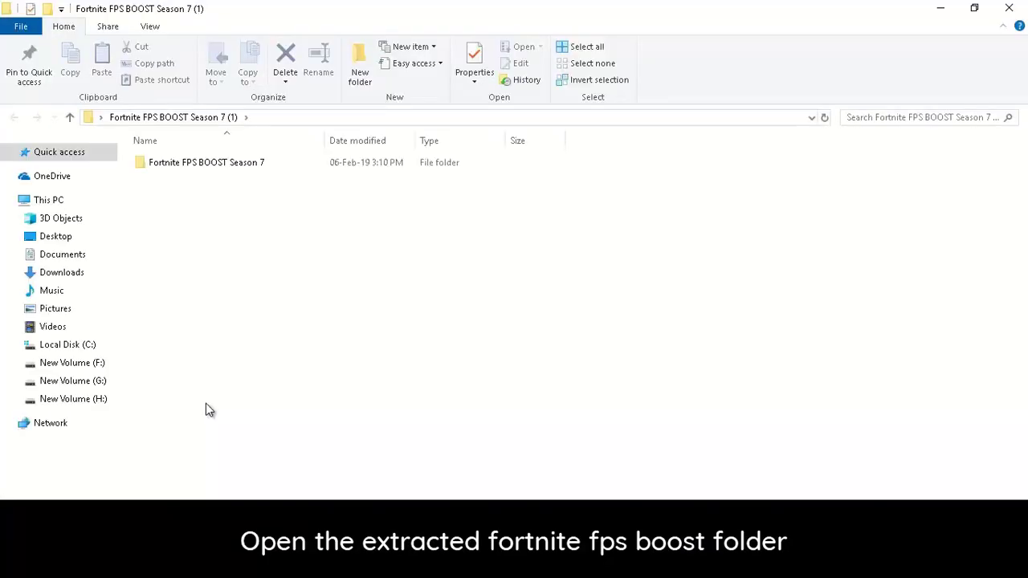
{"action": "double_click", "coordinate": [193, 172]}
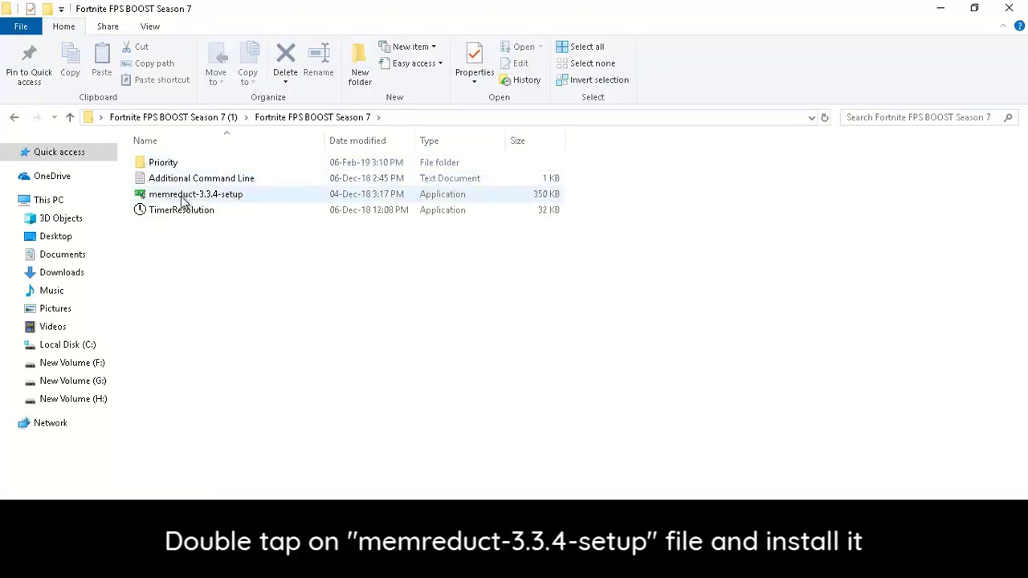
{"action": "double_click", "coordinate": [226, 195]}
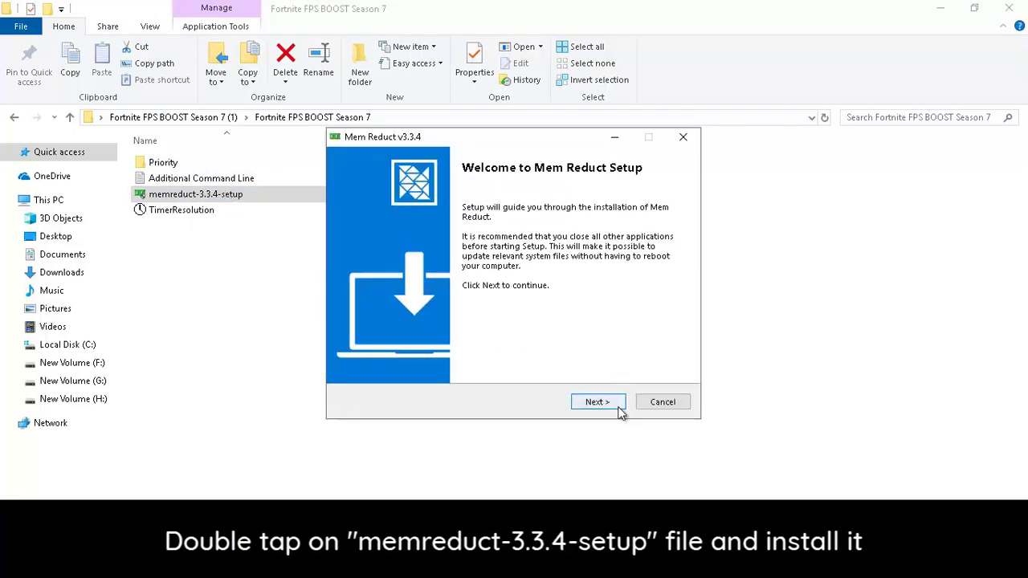
Install Mem Reduct with the default components, accepting the license, and run it to clean the memory
{"action": "left_click", "coordinate": [597, 402]}
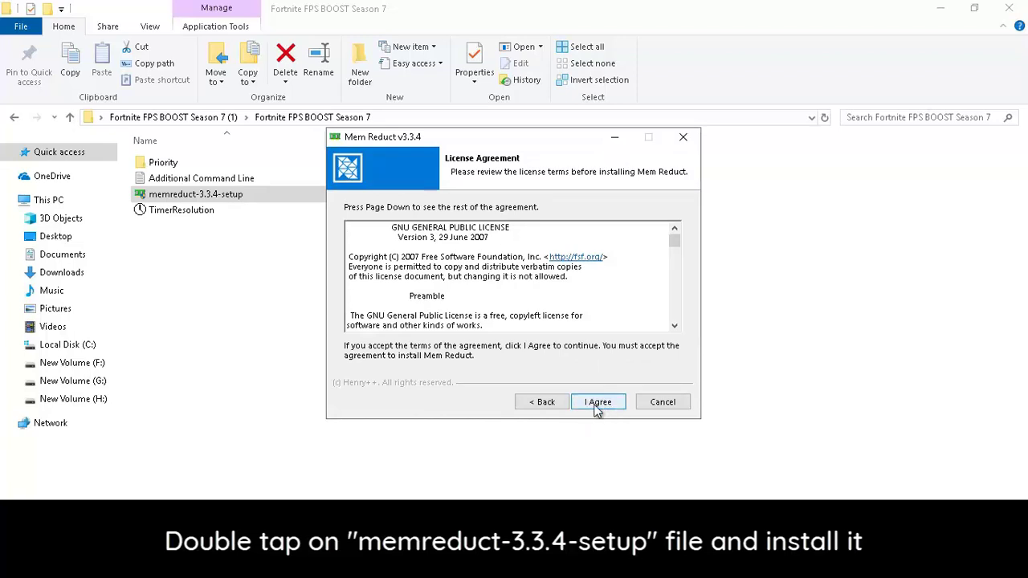
{"action": "left_click", "coordinate": [597, 408]}
{"action": "left_click", "coordinate": [597, 403]}
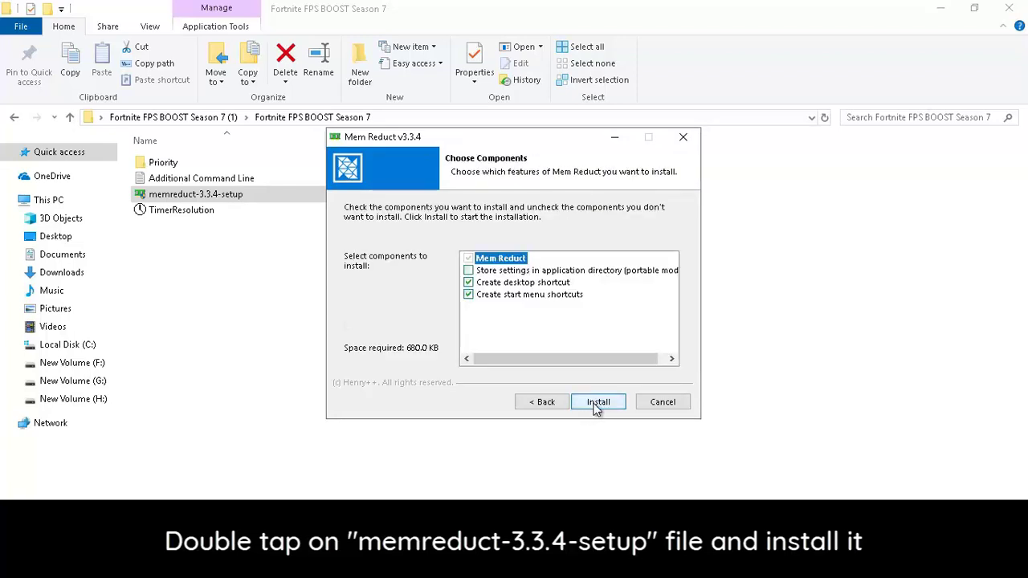
{"action": "left_click", "coordinate": [597, 403]}
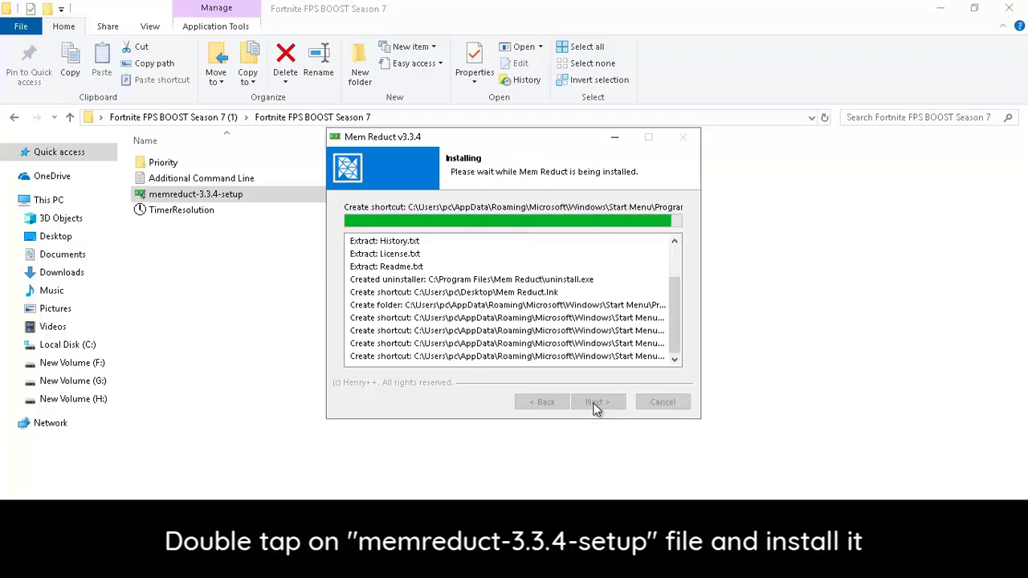
{"action": "left_click", "coordinate": [596, 403]}
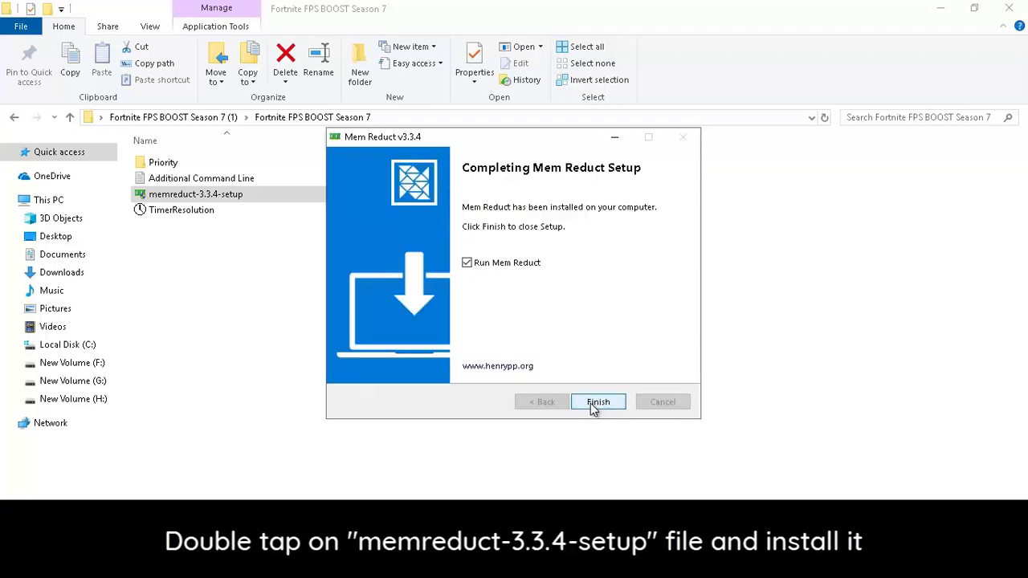
{"action": "left_click", "coordinate": [592, 405]}
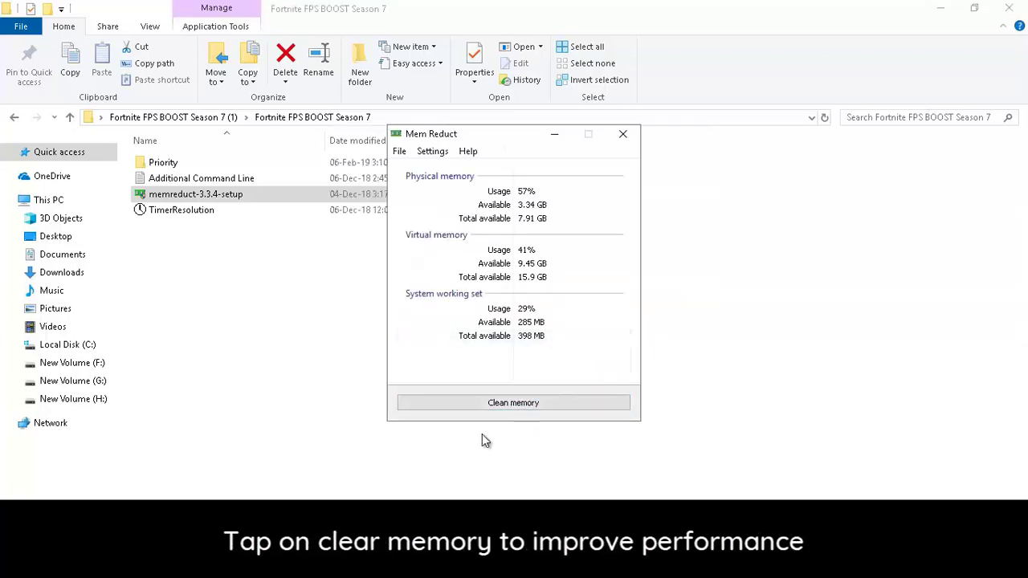
{"action": "left_click", "coordinate": [509, 403]}
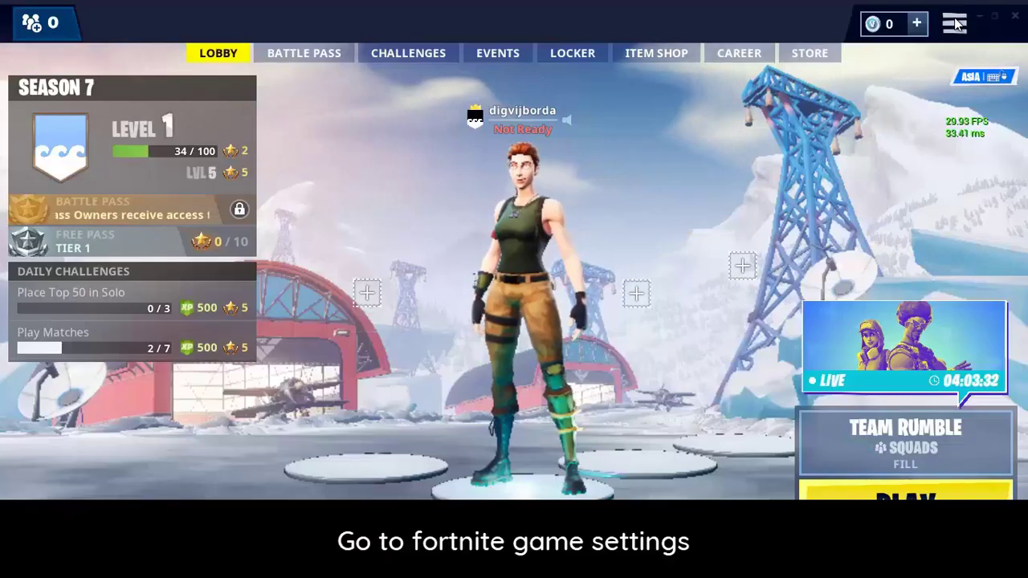
In Fortnite's video settings, set the Frame Rate Limit to Unlimited and the View Distance to far
{"action": "left_click", "coordinate": [954, 23]}
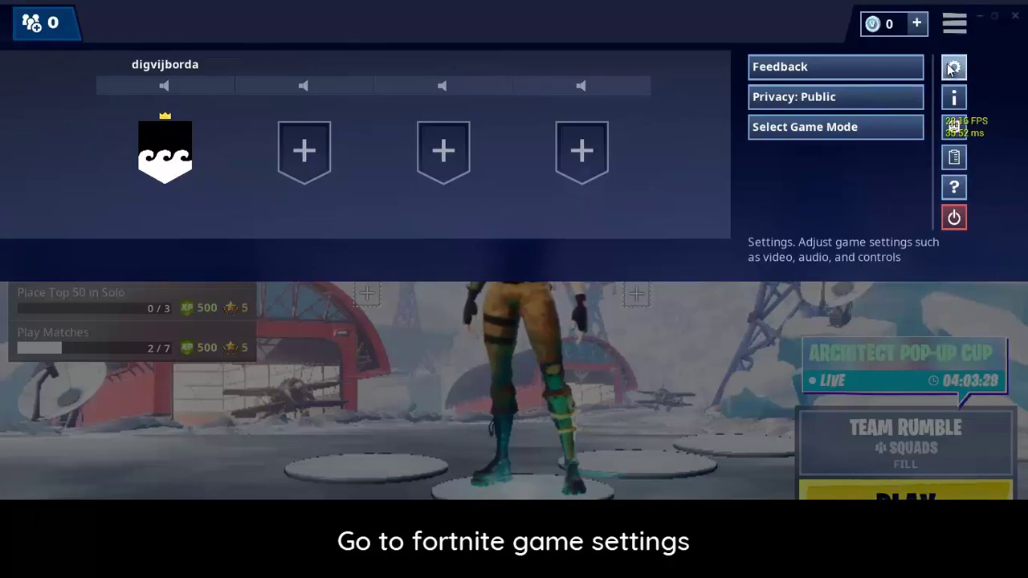
{"action": "left_click", "coordinate": [954, 68]}
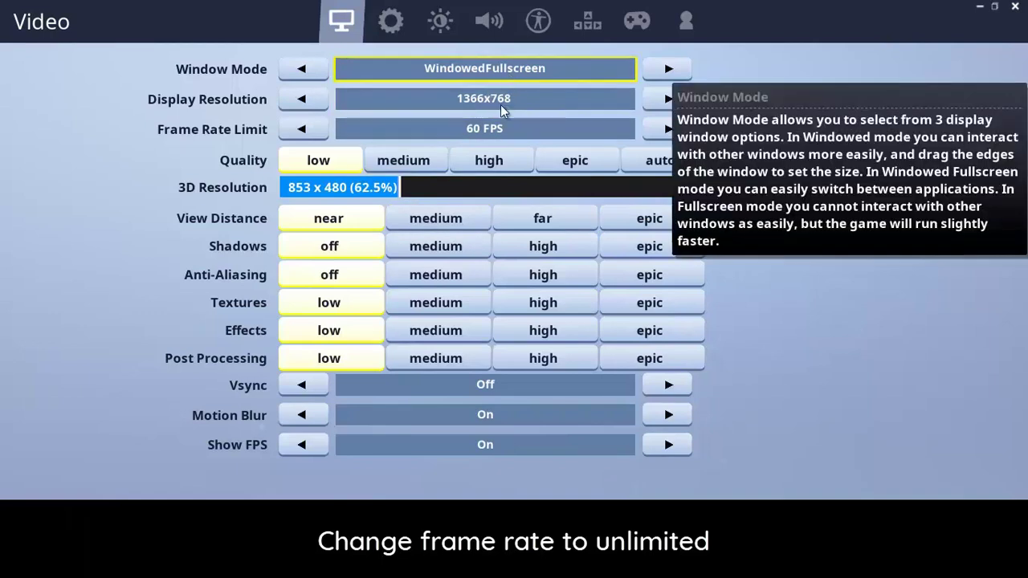
{"action": "left_click", "coordinate": [653, 128]}
{"action": "left_click", "coordinate": [653, 129]}
{"action": "left_click", "coordinate": [653, 128]}
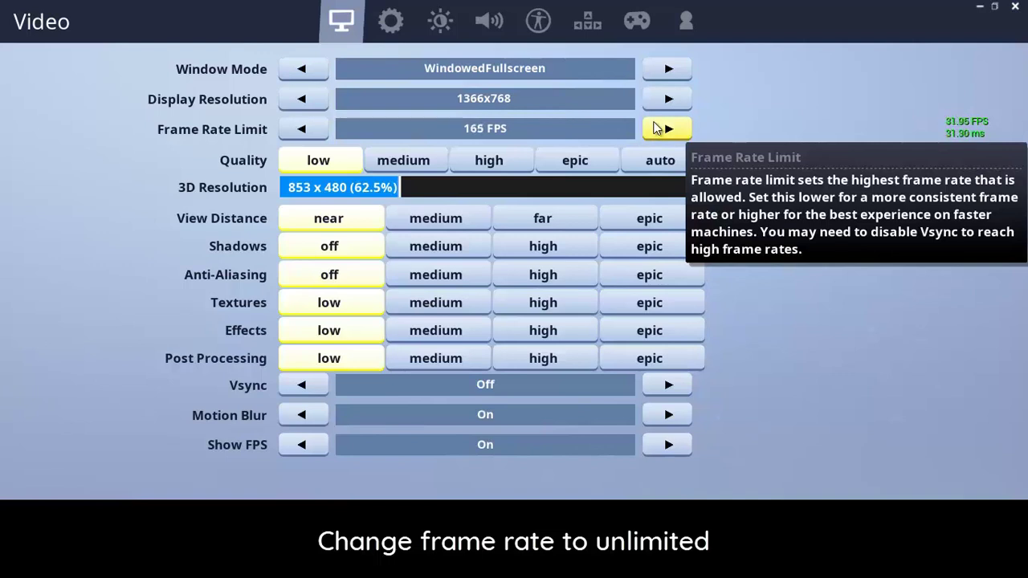
{"action": "left_click", "coordinate": [653, 129]}
{"action": "left_click", "coordinate": [654, 127]}
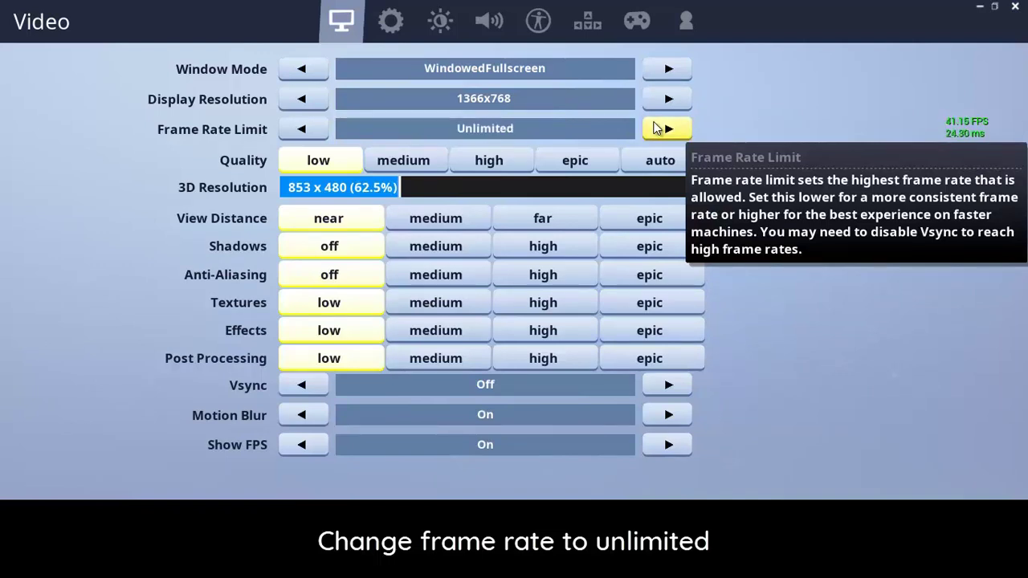
{"action": "left_click", "coordinate": [653, 127]}
{"action": "left_click", "coordinate": [301, 129]}
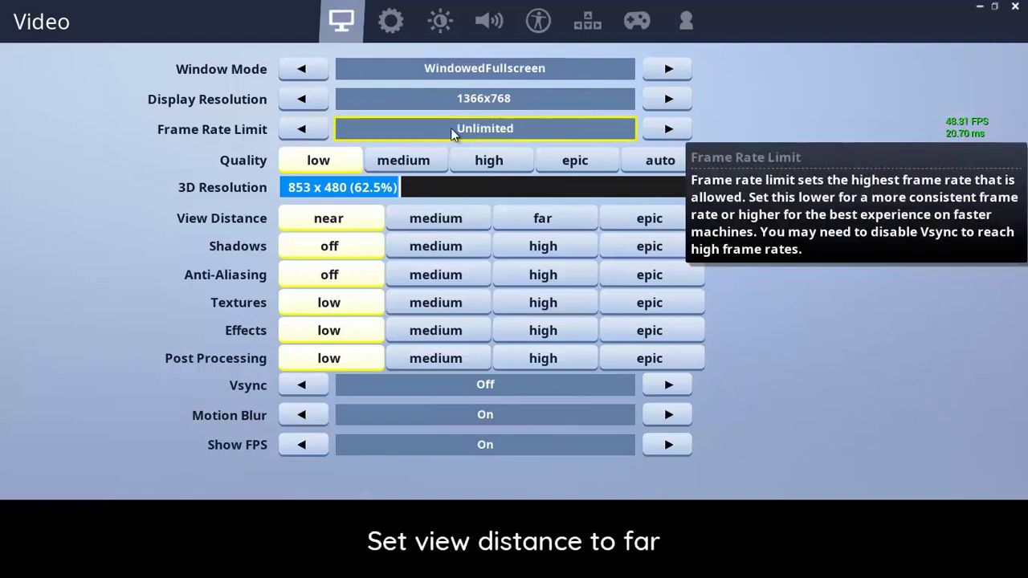
{"action": "left_click", "coordinate": [517, 217]}
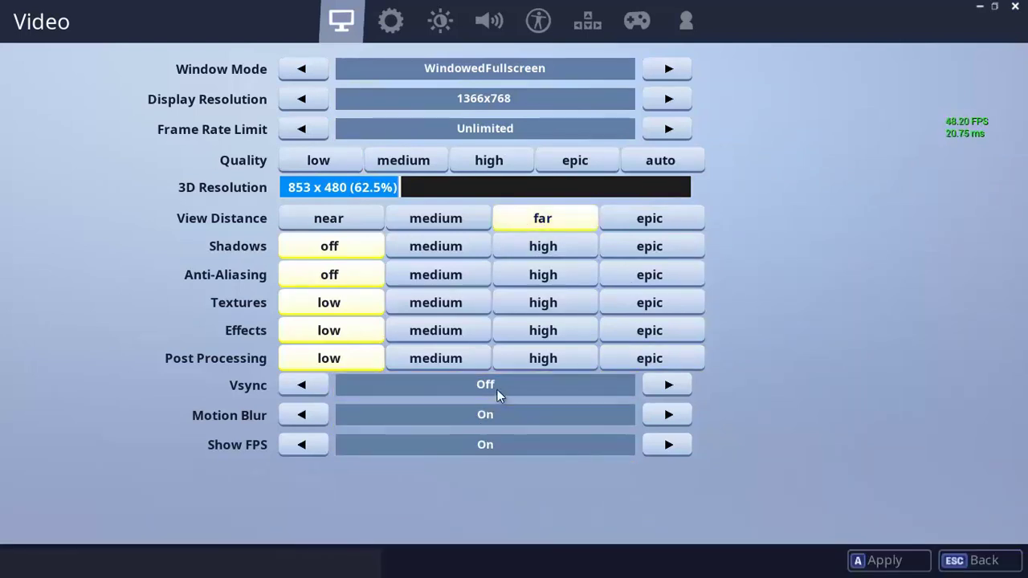
Set the Matchmaking Region to Asia in Fortnite's game settings
{"action": "left_click", "coordinate": [391, 24]}
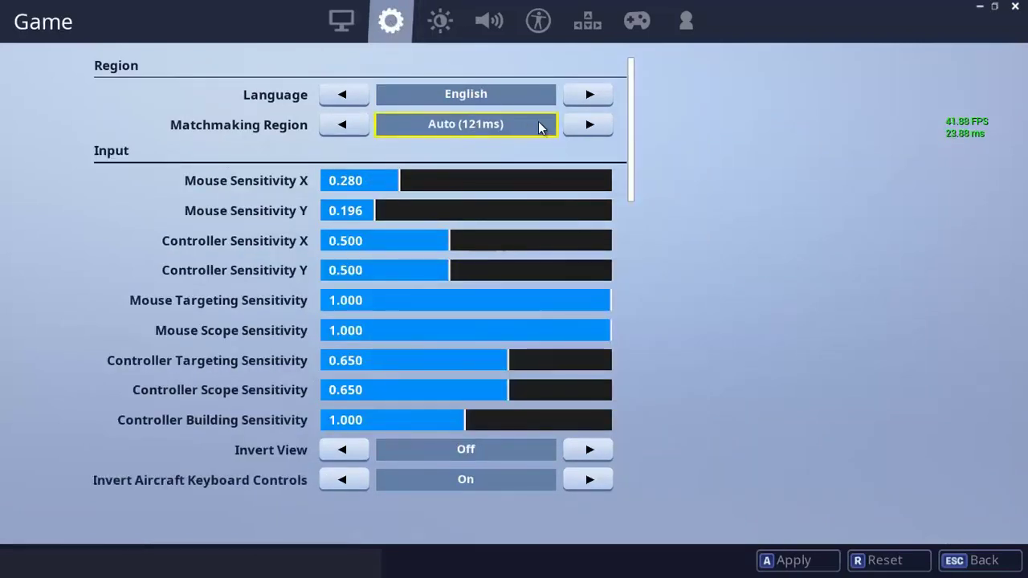
{"action": "left_click", "coordinate": [590, 125]}
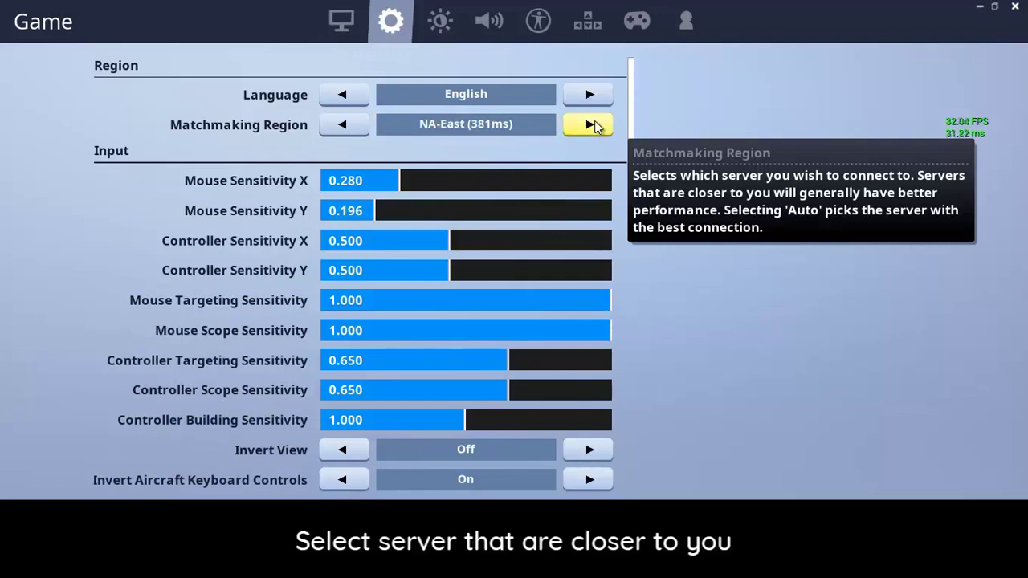
{"action": "left_click", "coordinate": [590, 124]}
{"action": "left_click", "coordinate": [590, 124]}
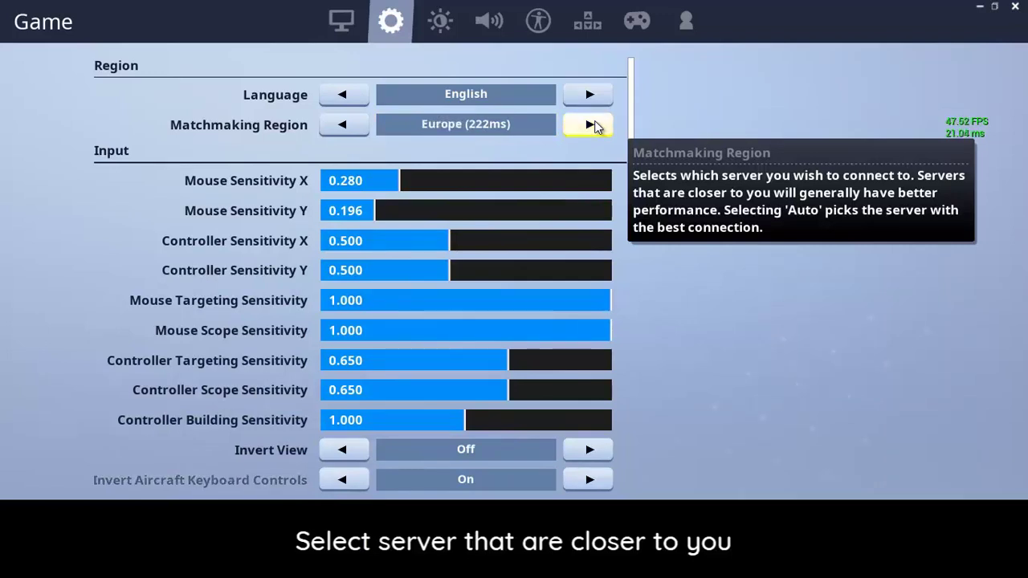
{"action": "left_click", "coordinate": [590, 125]}
{"action": "left_click", "coordinate": [590, 124]}
{"action": "left_click", "coordinate": [590, 124]}
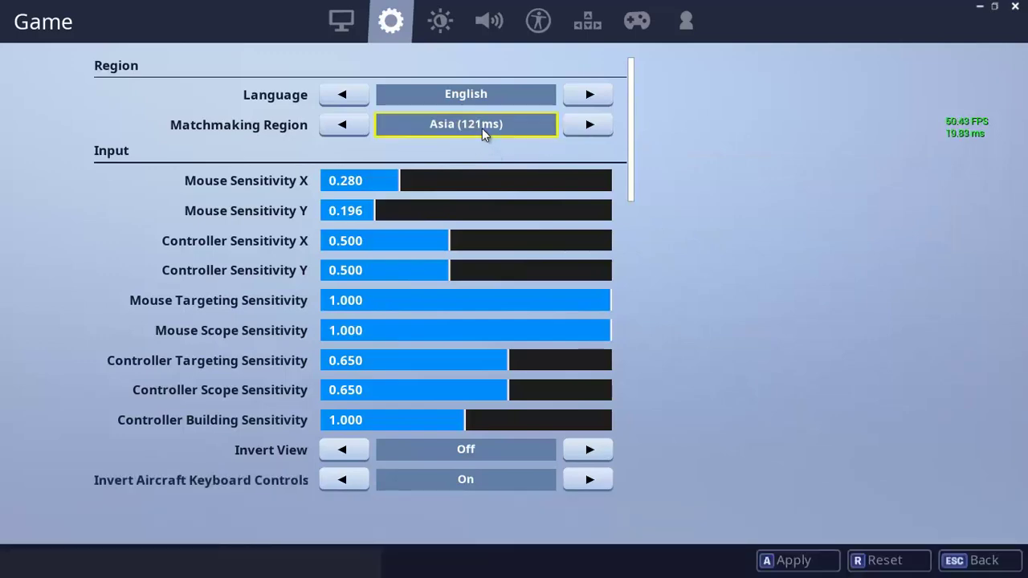
Turn off Record Replays in the Replays section of the game settings
{"action": "scroll", "coordinate": [485, 246], "scroll_direction": "down", "scroll_amount": 5}
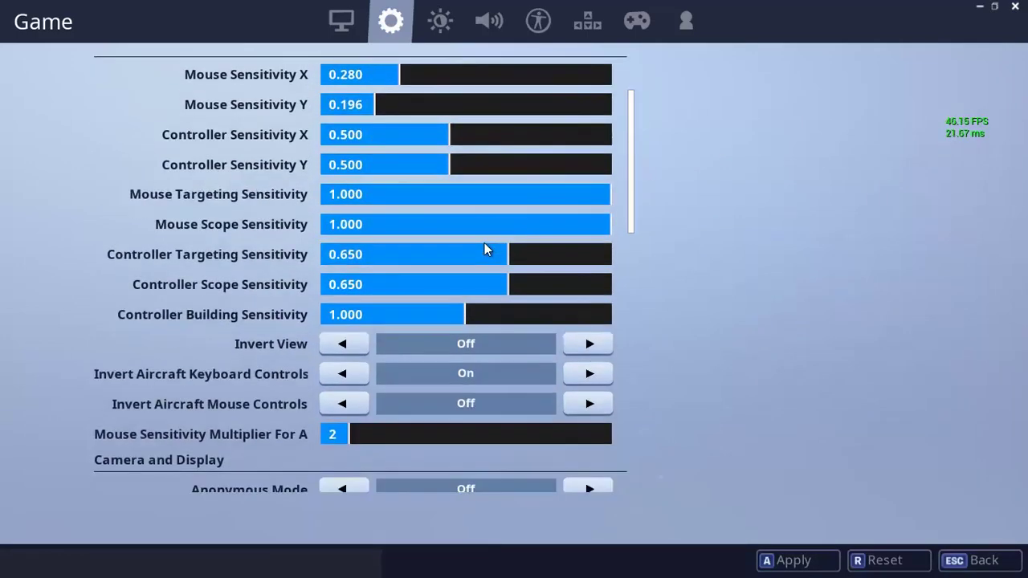
{"action": "scroll", "coordinate": [484, 242], "scroll_direction": "down", "scroll_amount": 10}
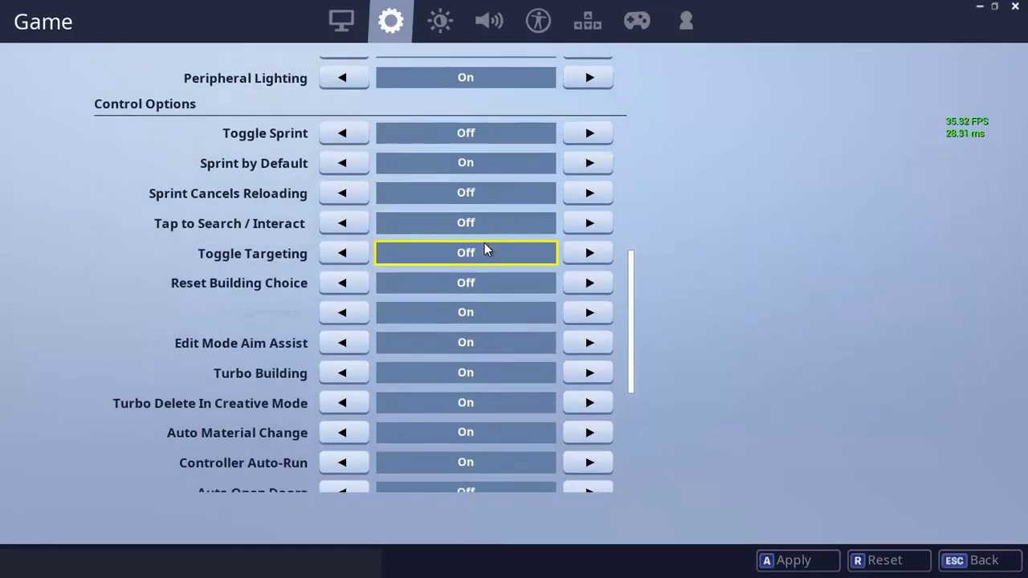
{"action": "scroll", "coordinate": [484, 244], "scroll_direction": "down", "scroll_amount": 1}
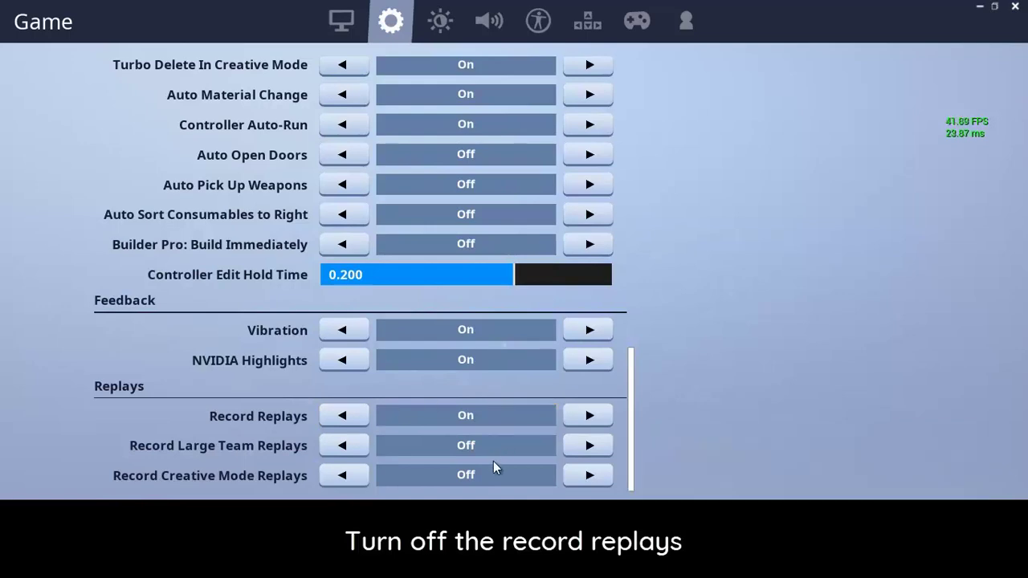
{"action": "left_click", "coordinate": [345, 416]}
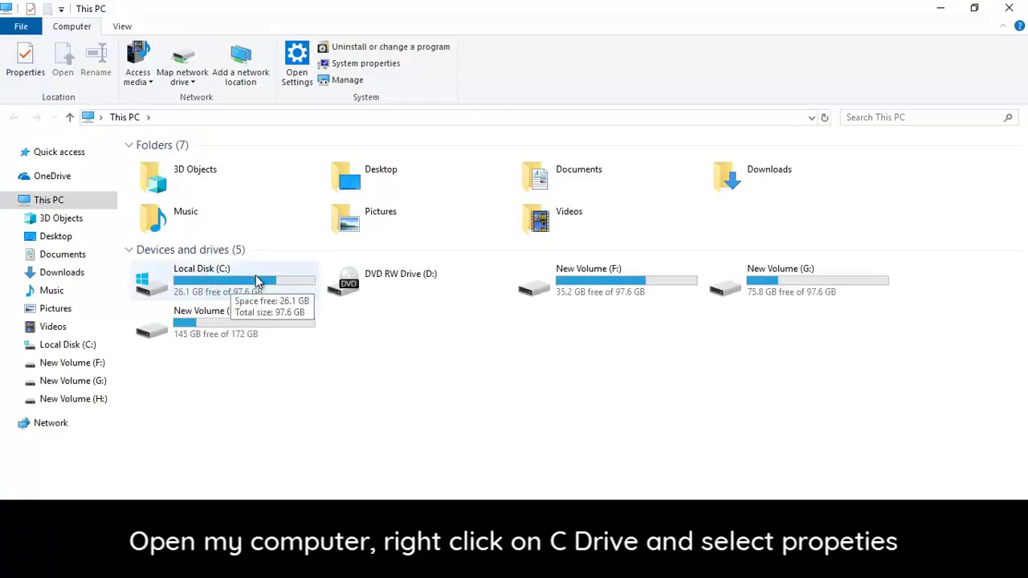
Open the properties of Local Disk (C:) in This PC and start Disk Cleanup for the drive
{"action": "left_click", "coordinate": [223, 281]}
{"action": "right_click", "coordinate": [223, 281]}
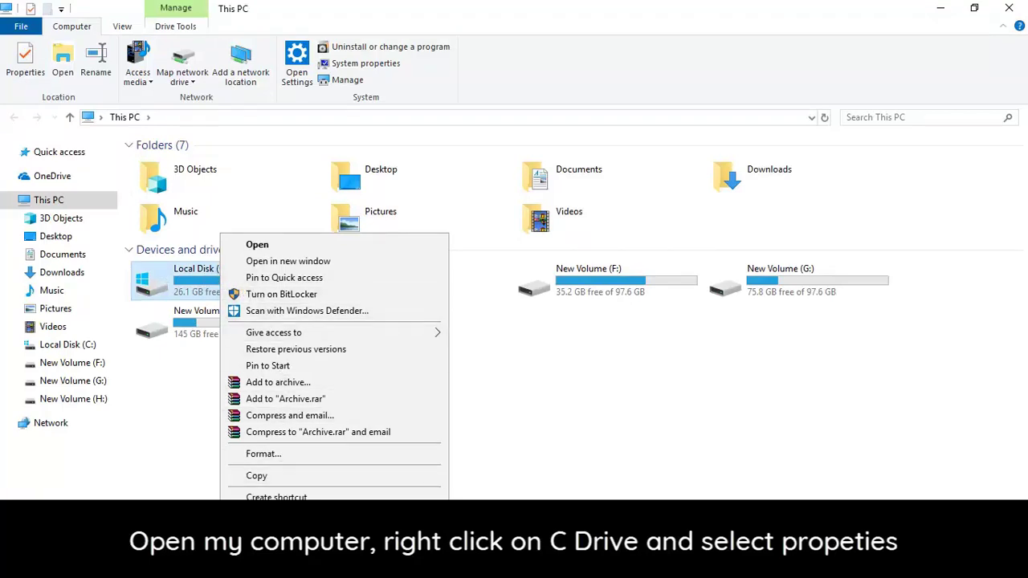
{"action": "key", "text": "r"}
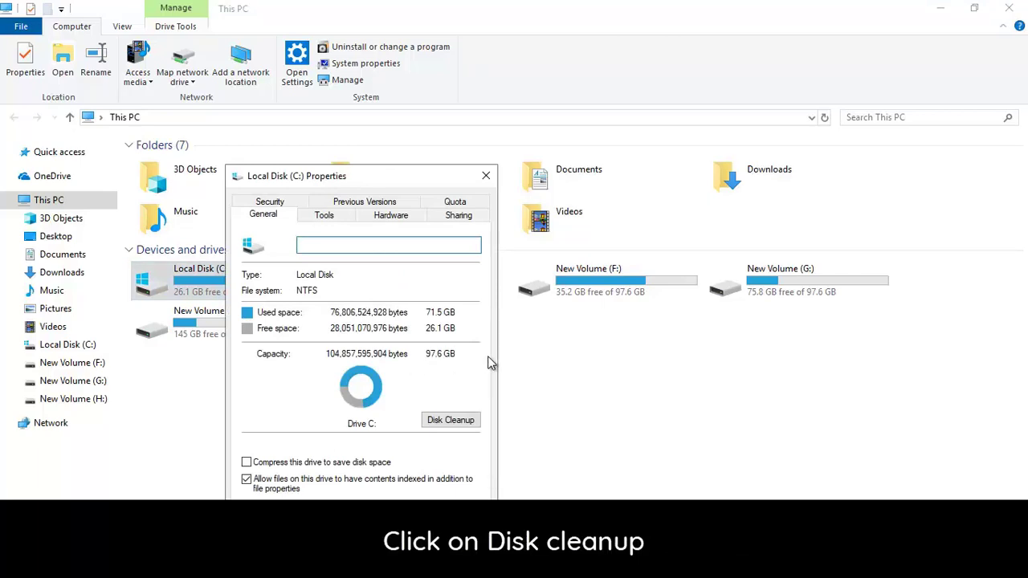
{"action": "left_click", "coordinate": [455, 424]}
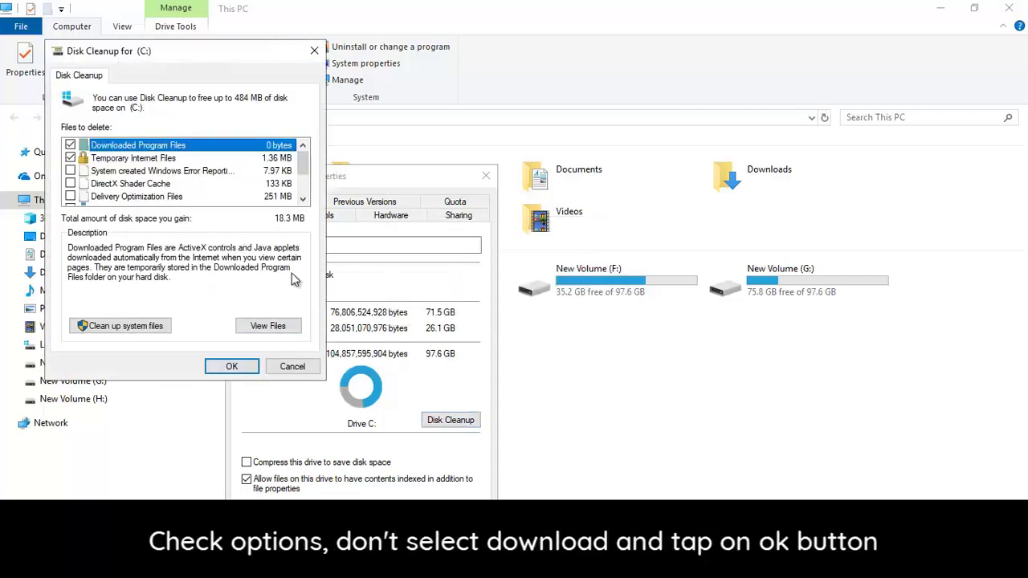
Include error reports, DirectX Shader Cache, Delivery Optimization Files, Recycle Bin, Temporary files and Thumbnails but not Downloads in the cleanup, and permanently delete the files
{"action": "left_click", "coordinate": [71, 171]}
{"action": "left_click", "coordinate": [71, 197]}
{"action": "left_click_drag", "start_coordinate": [304, 169], "coordinate": [306, 183]}
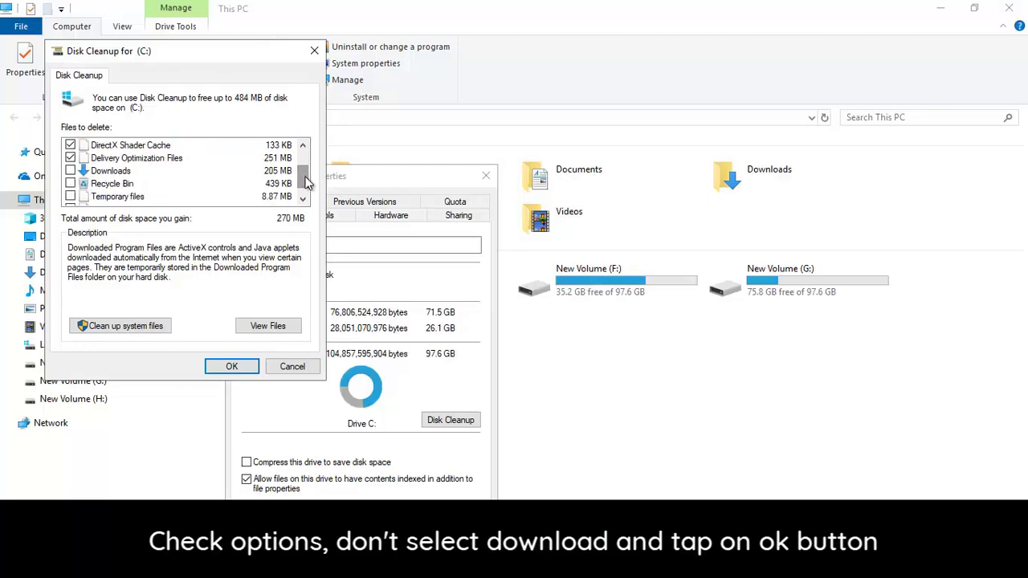
{"action": "left_click", "coordinate": [70, 184]}
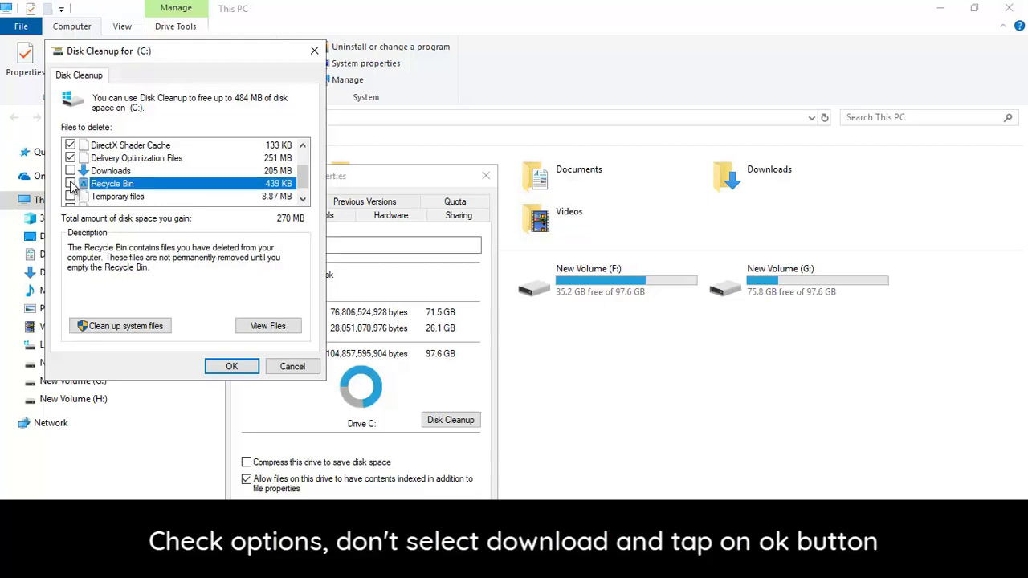
{"action": "left_click", "coordinate": [71, 185]}
{"action": "left_click", "coordinate": [304, 189]}
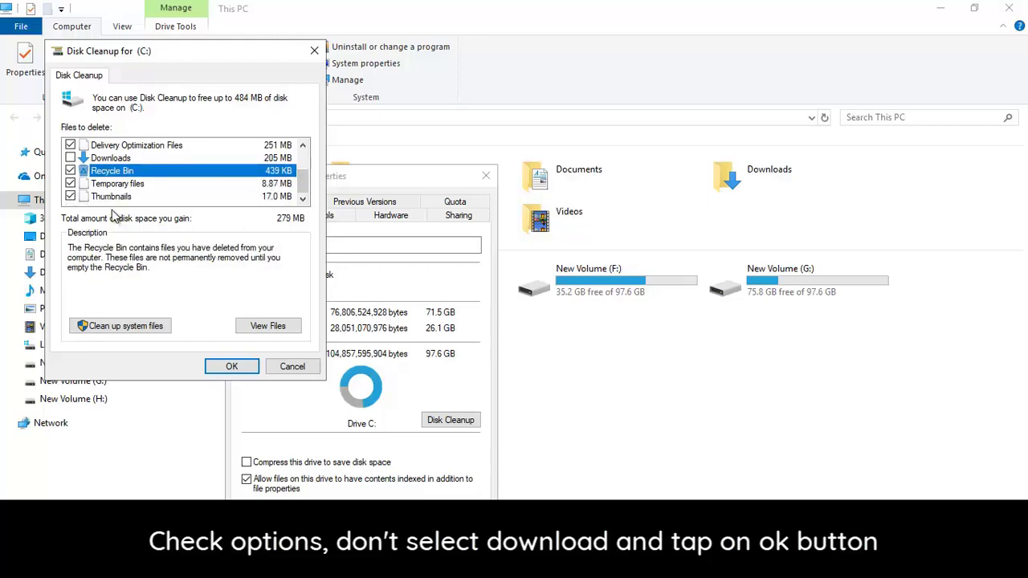
{"action": "left_click", "coordinate": [231, 368]}
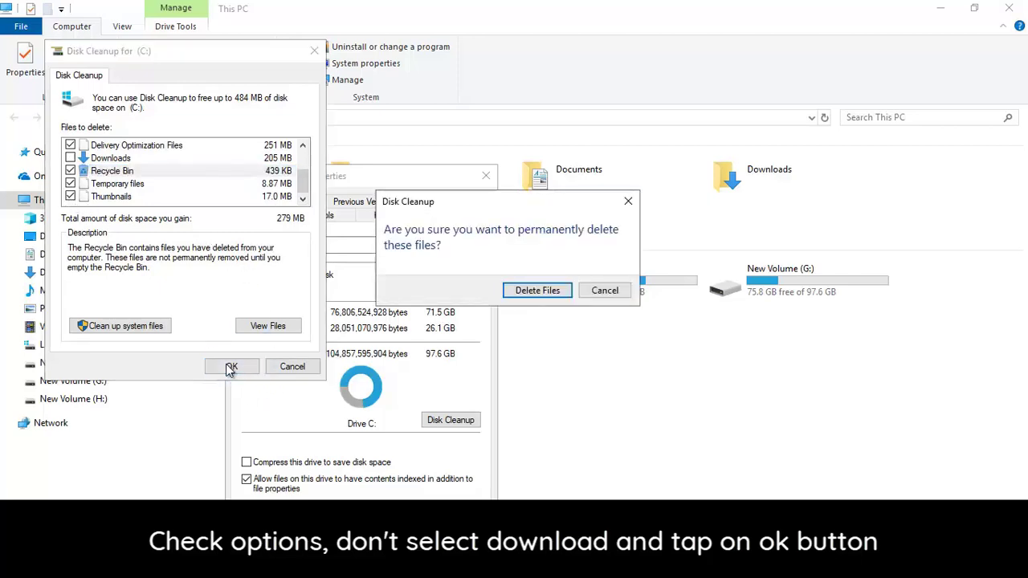
{"action": "left_click", "coordinate": [538, 290]}
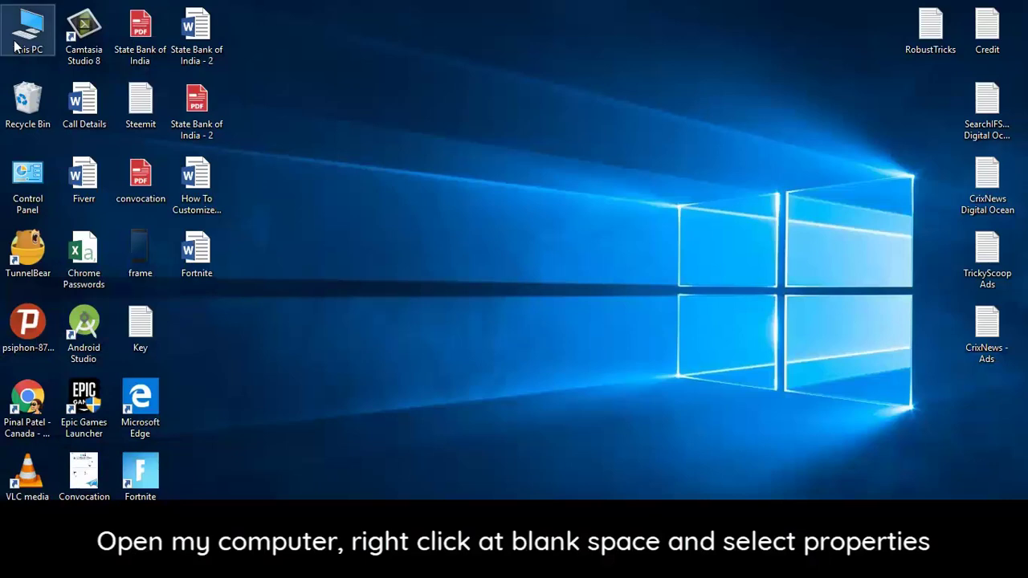
Open the computer's system properties from This PC and bring up the advanced system settings
{"action": "double_click", "coordinate": [13, 39]}
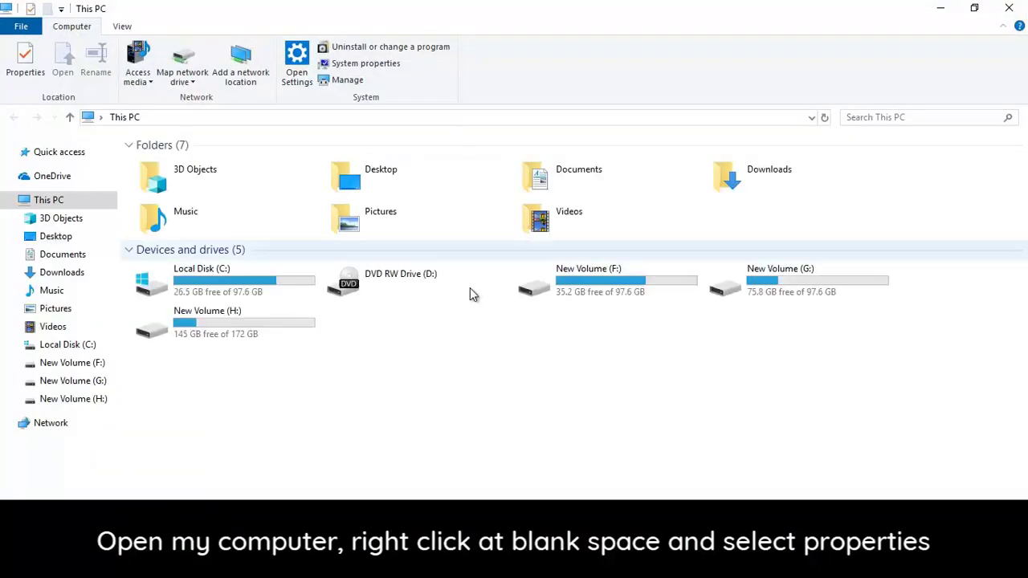
{"action": "right_click", "coordinate": [427, 340]}
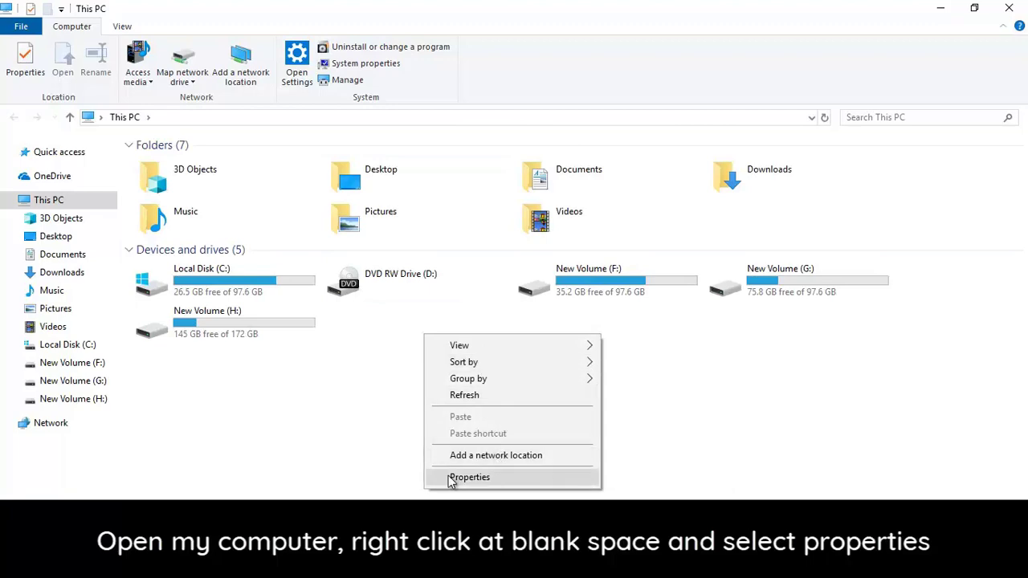
{"action": "left_click", "coordinate": [509, 478]}
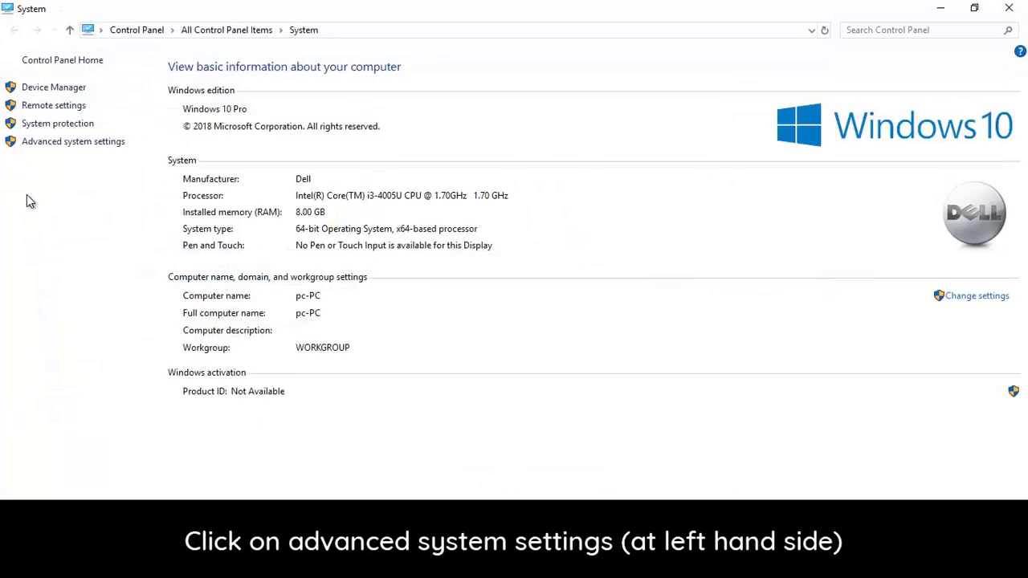
{"action": "left_click", "coordinate": [78, 150]}
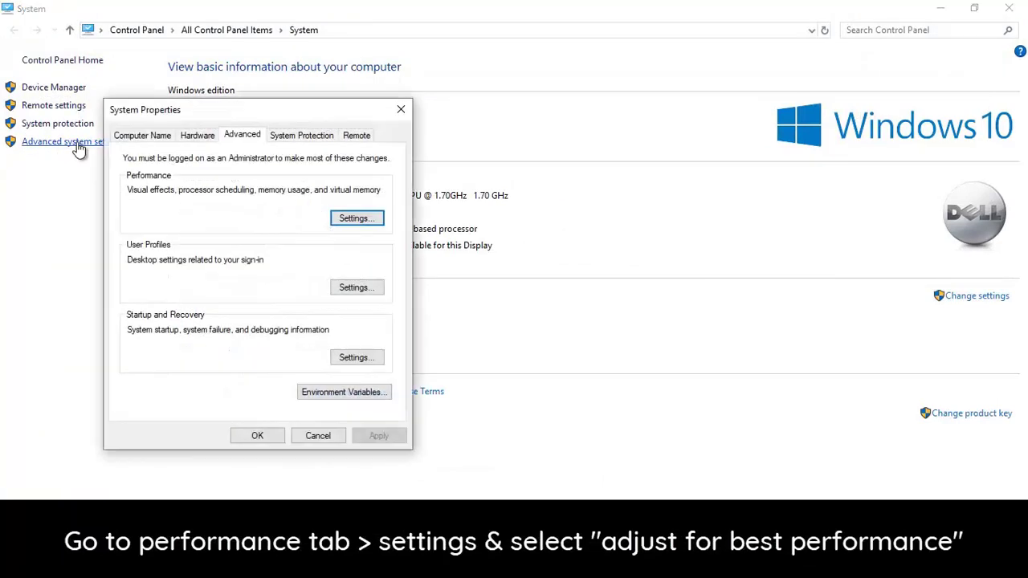
Set the Windows visual effects to Adjust for best performance, accept the system properties, and close the System and This PC windows
{"action": "left_click", "coordinate": [356, 221]}
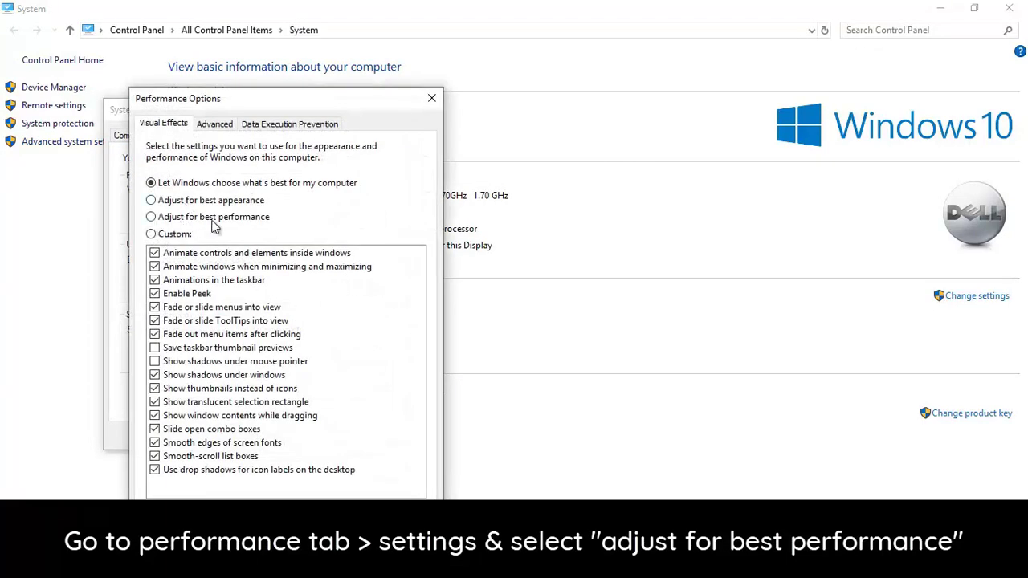
{"action": "left_click", "coordinate": [151, 217]}
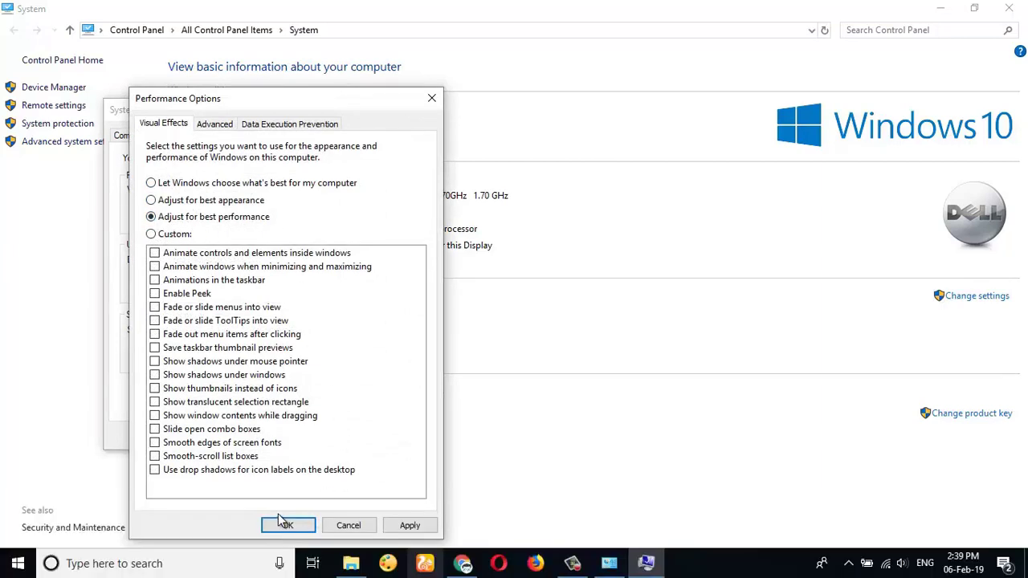
{"action": "left_click", "coordinate": [279, 526]}
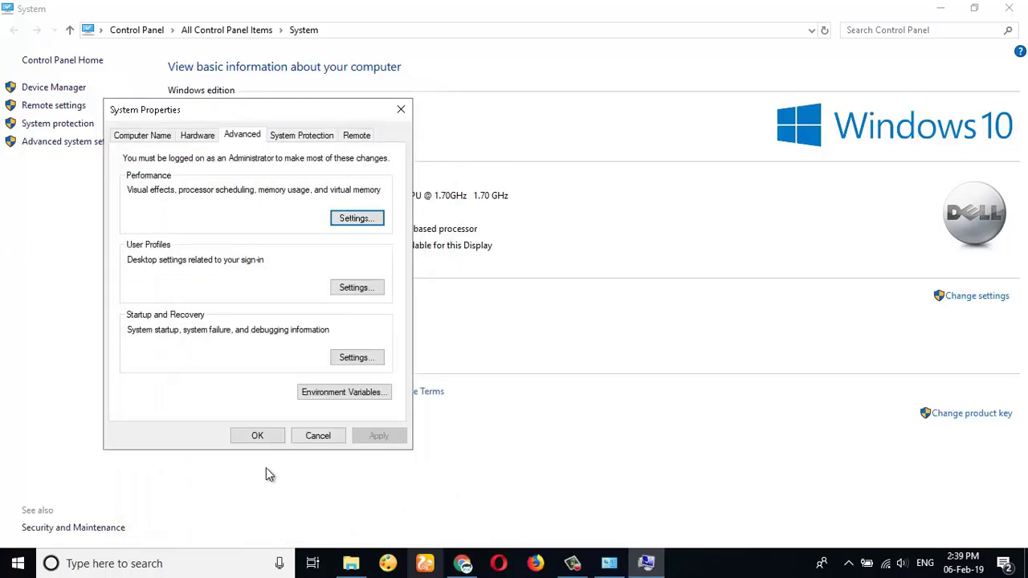
{"action": "left_click", "coordinate": [259, 436]}
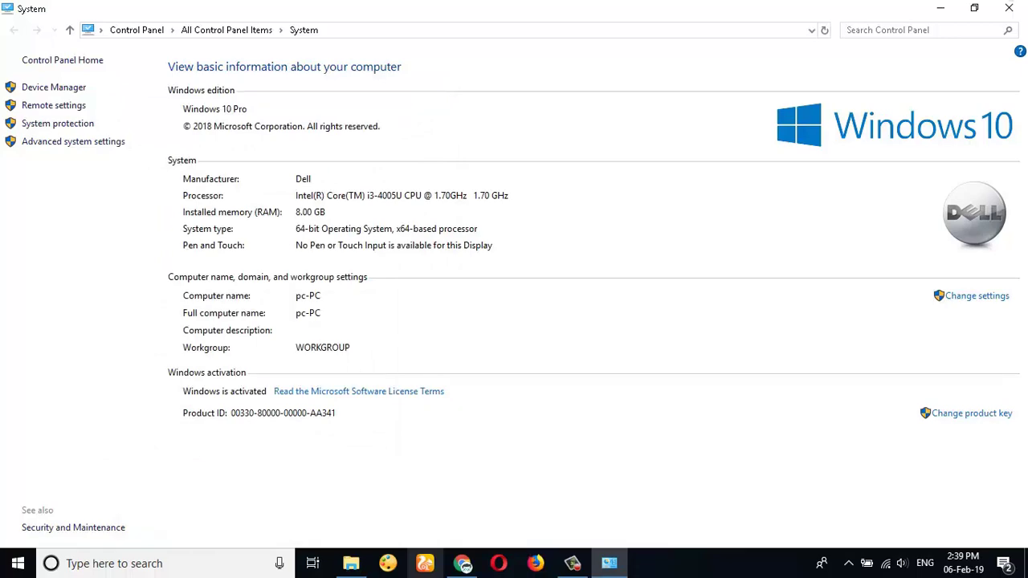
{"action": "left_click", "coordinate": [1013, 8]}
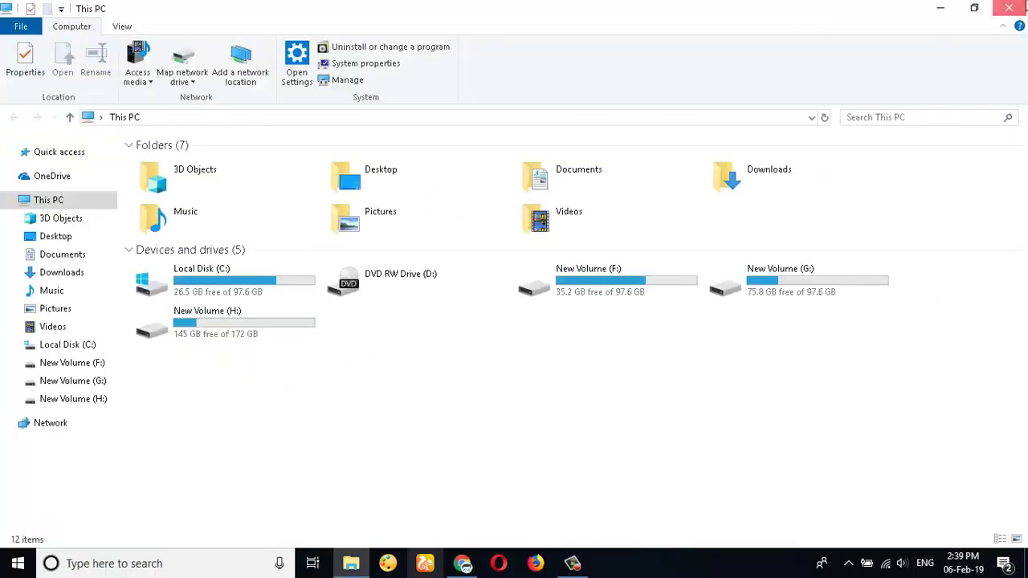
{"action": "left_click", "coordinate": [1023, 6]}
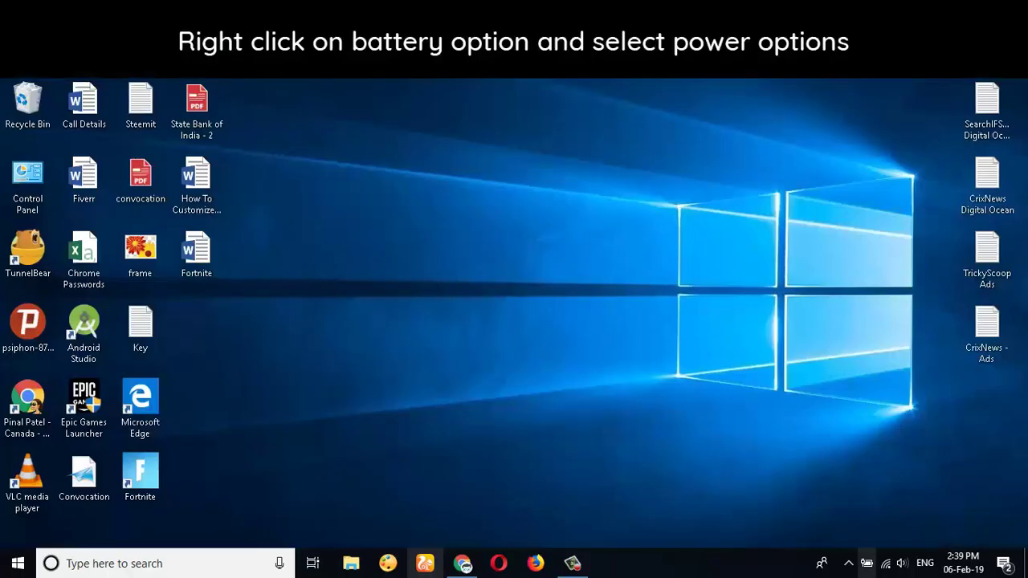
Open the Windows power options and select the High performance power plan
{"action": "right_click", "coordinate": [866, 564]}
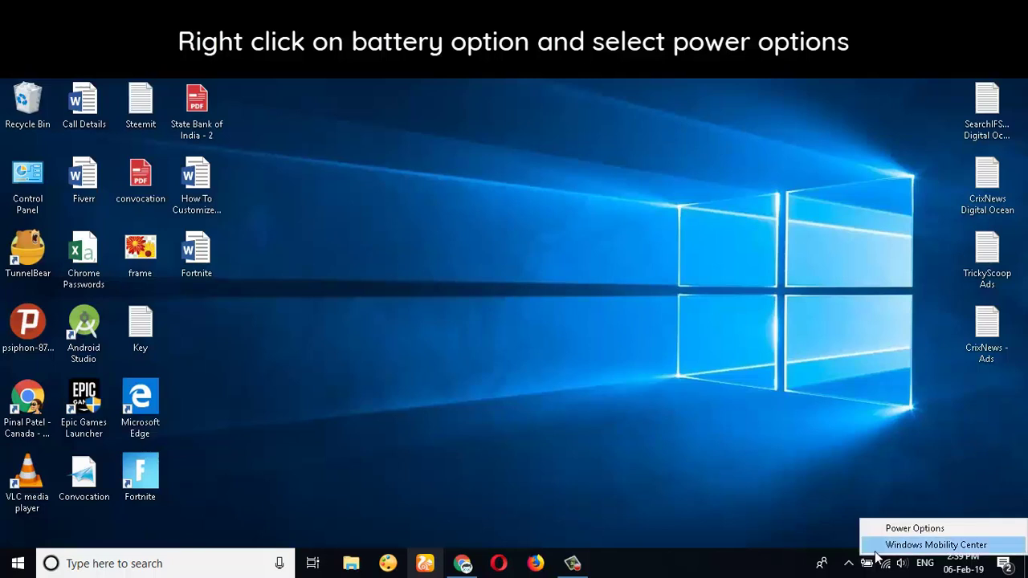
{"action": "left_click", "coordinate": [922, 528]}
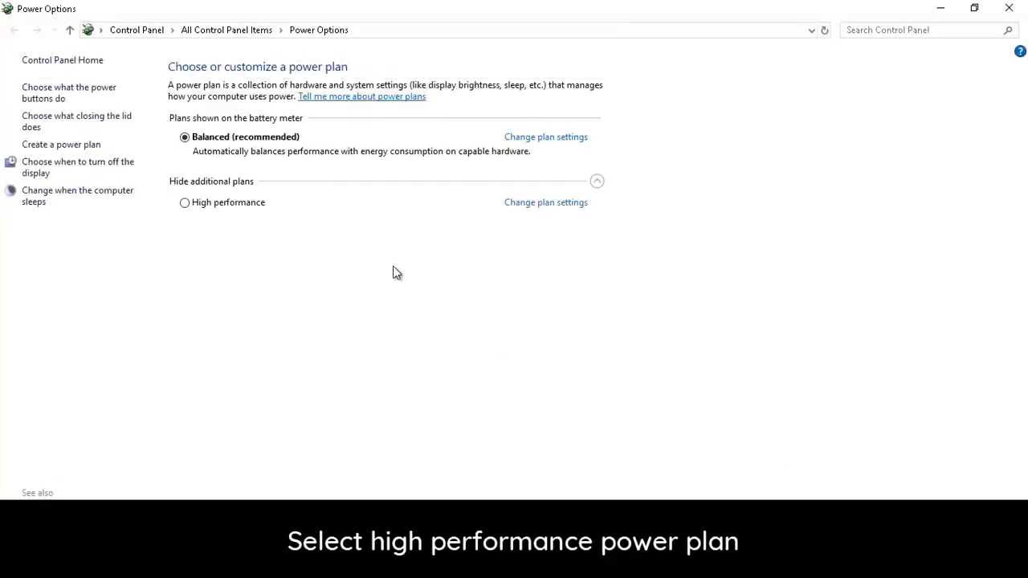
{"action": "left_click", "coordinate": [184, 203]}
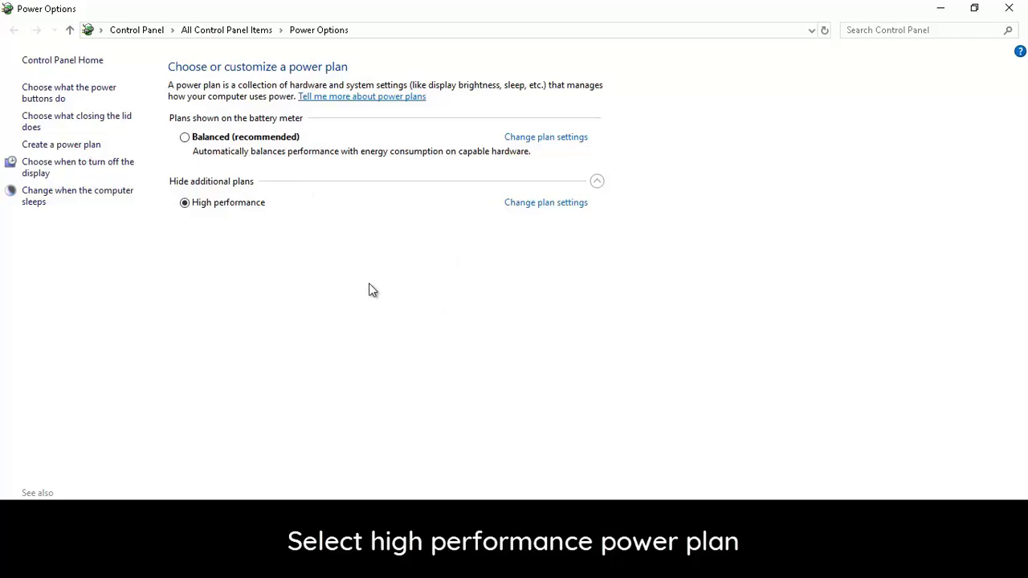